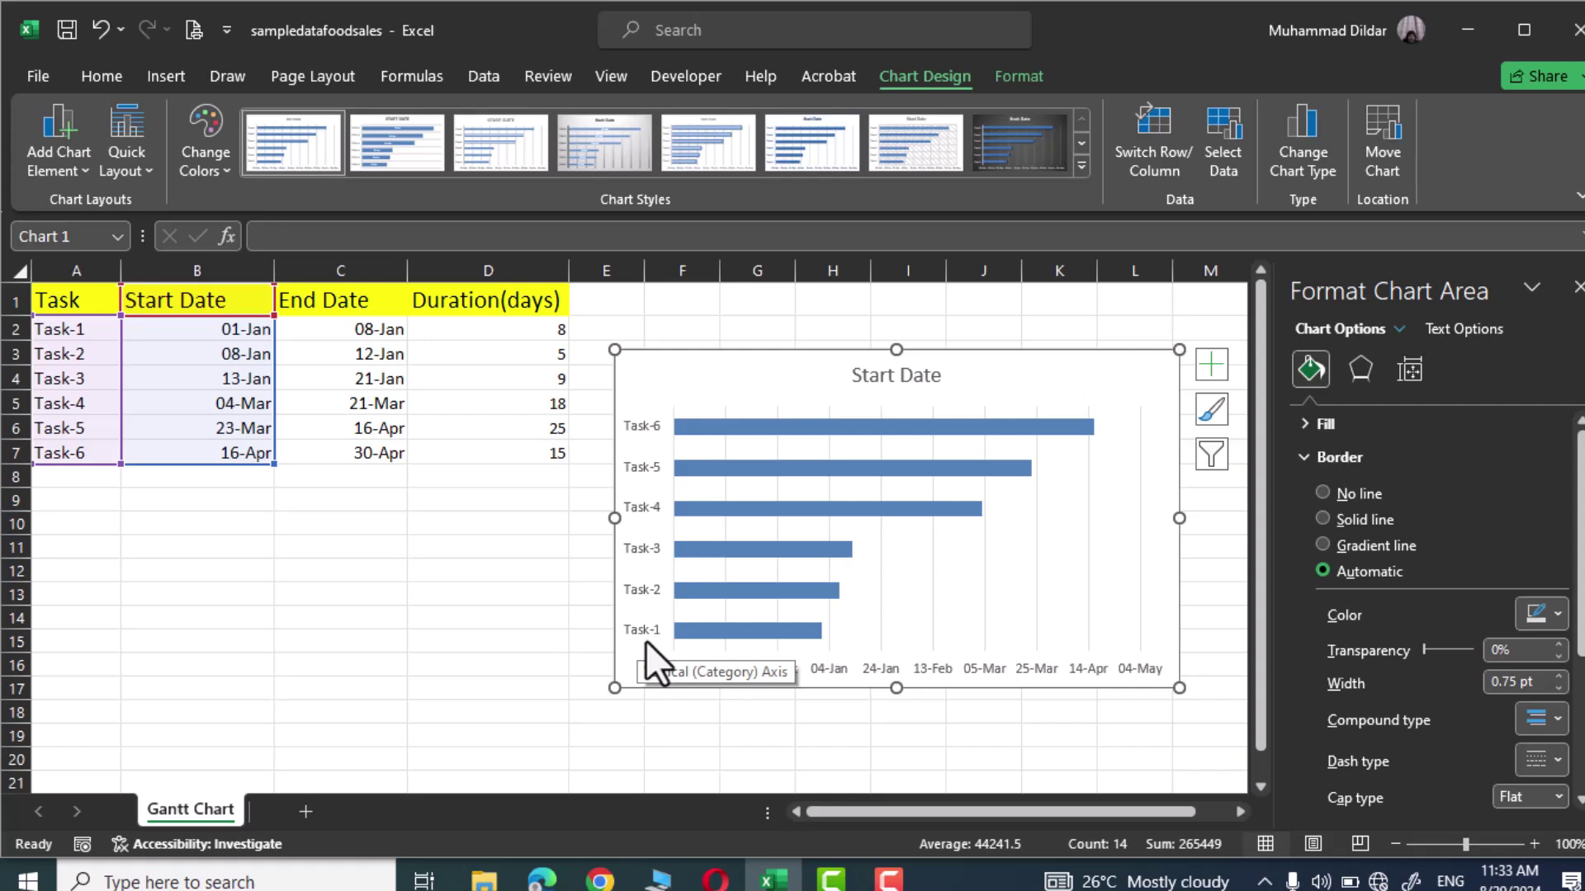
Step: Open the Format Axis settings for the chart's vertical task axis and scroll through its options
right_click(643, 465)
left_click(731, 791)
scroll(1403, 619, "down", 3)
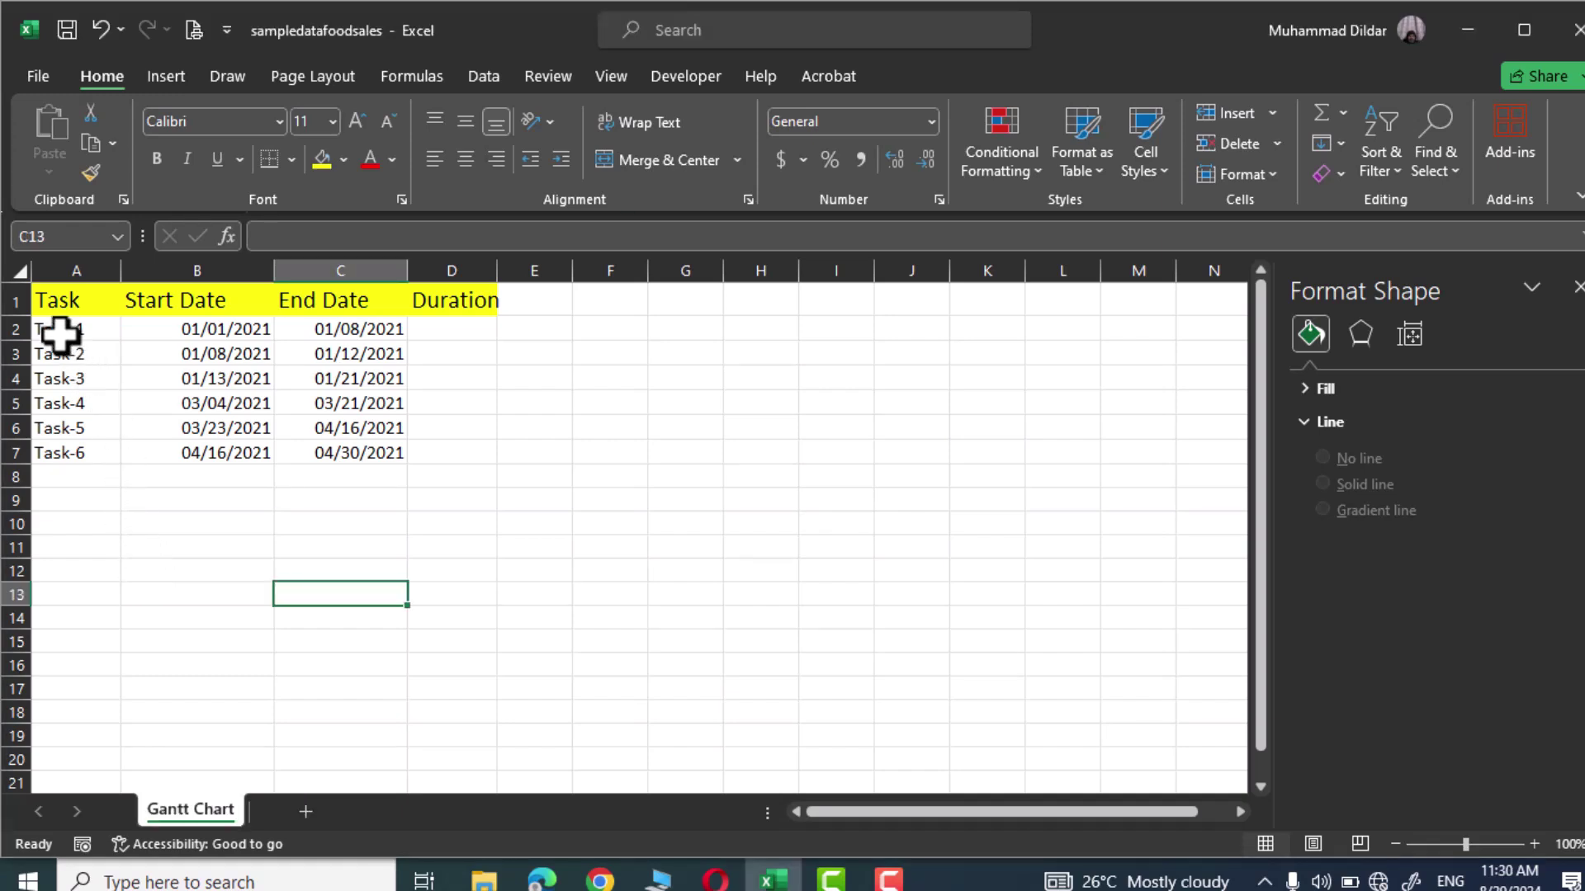
Step: Enter the formula =C2-B2+1 in D2 to get Task-1's inclusive duration
left_click(62, 462)
left_click_drag(194, 334, 255, 449)
left_click_drag(336, 326, 398, 454)
left_click(536, 570)
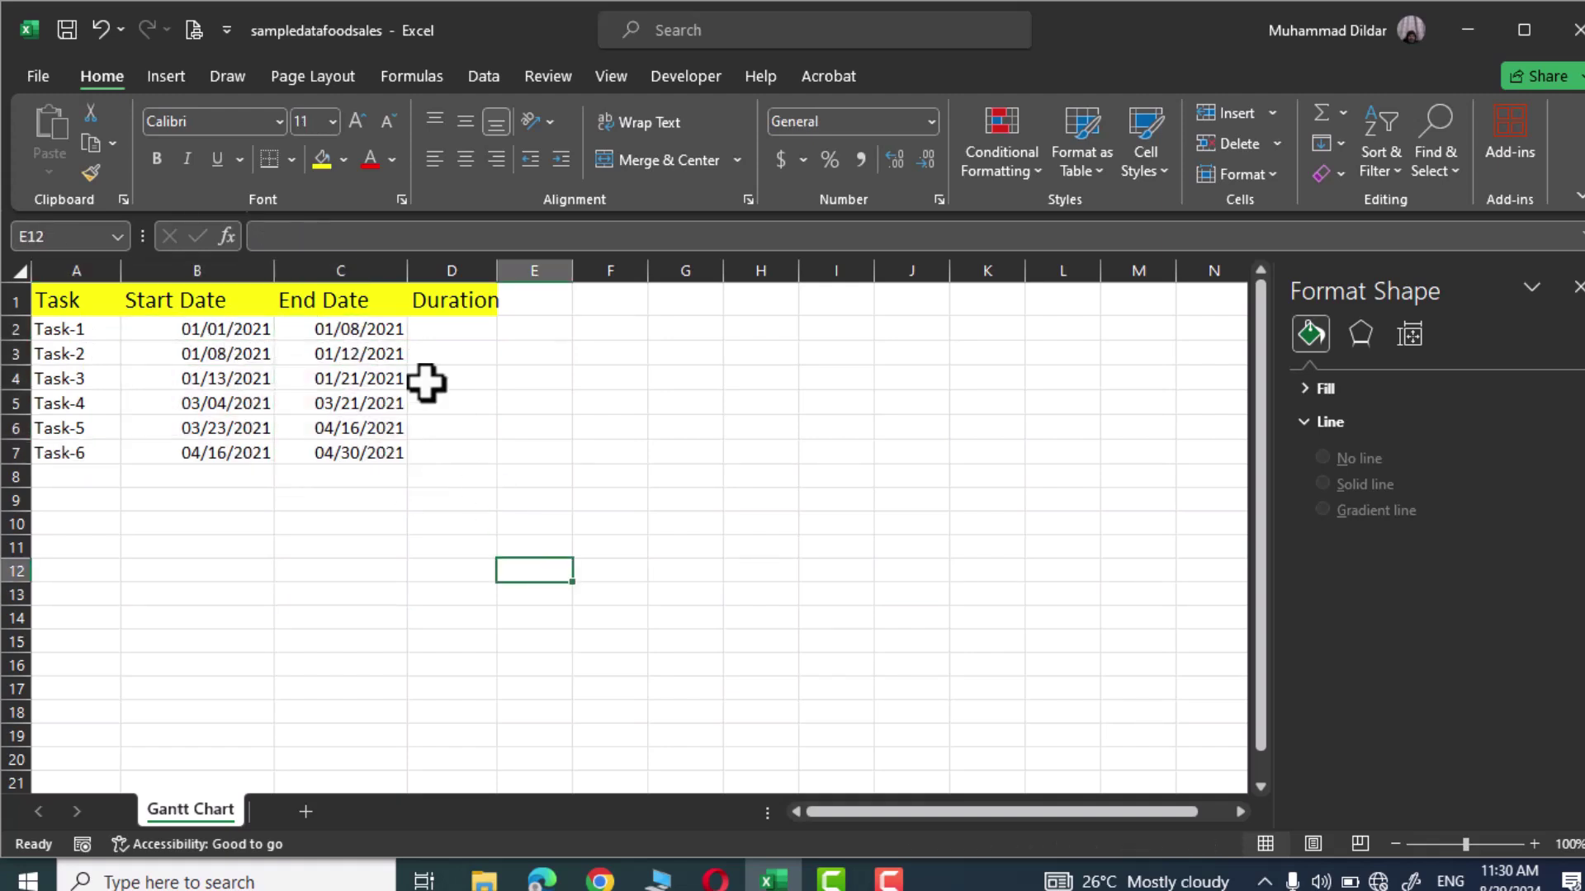
left_click(445, 333)
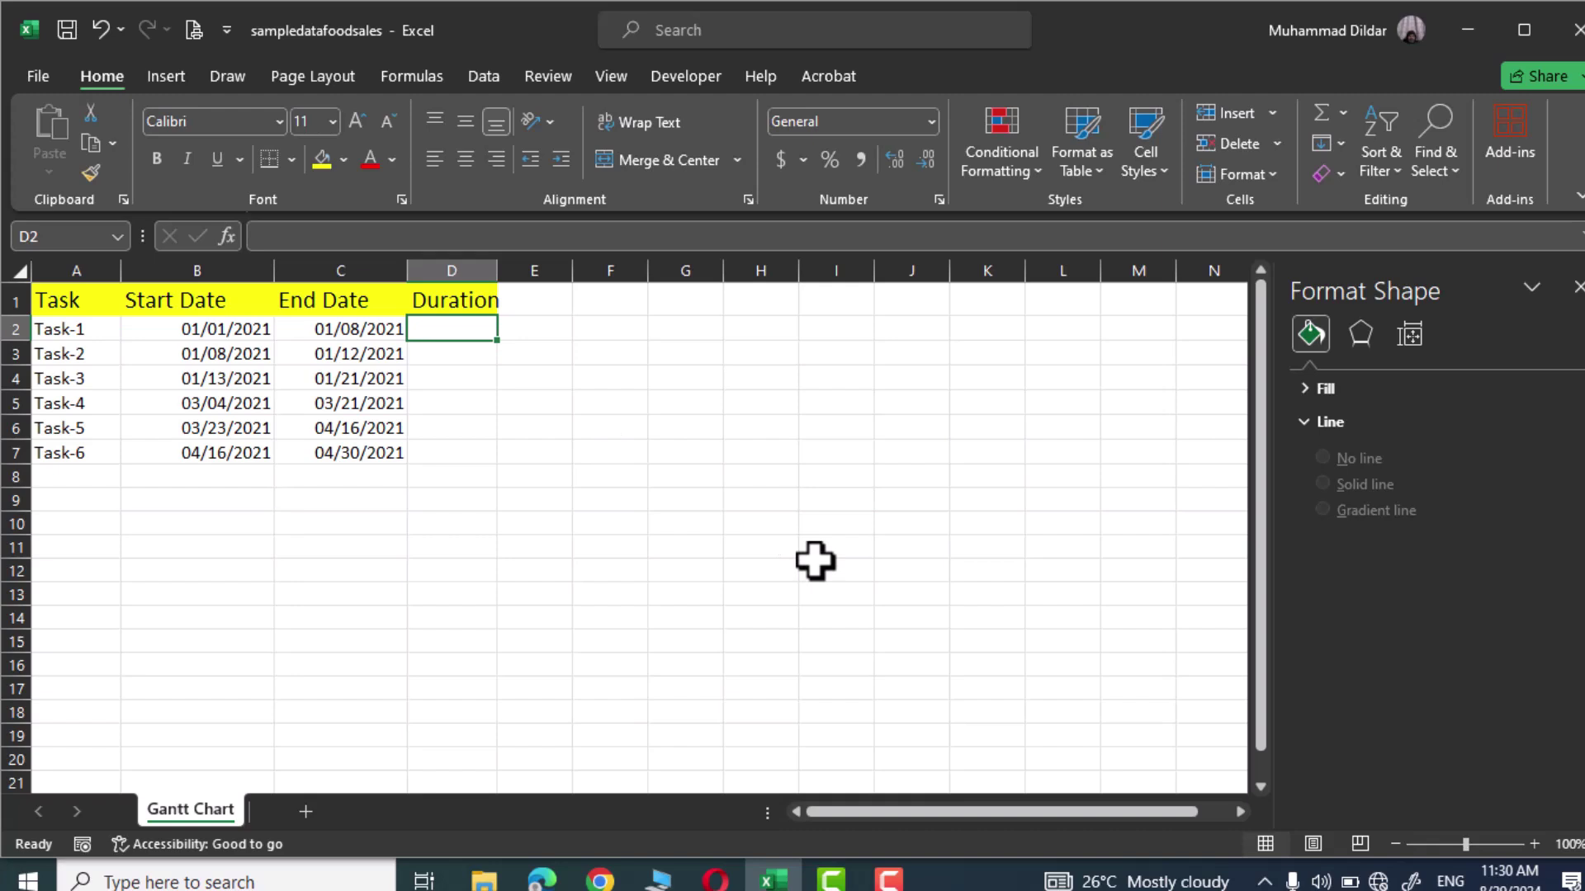
type("=C2-")
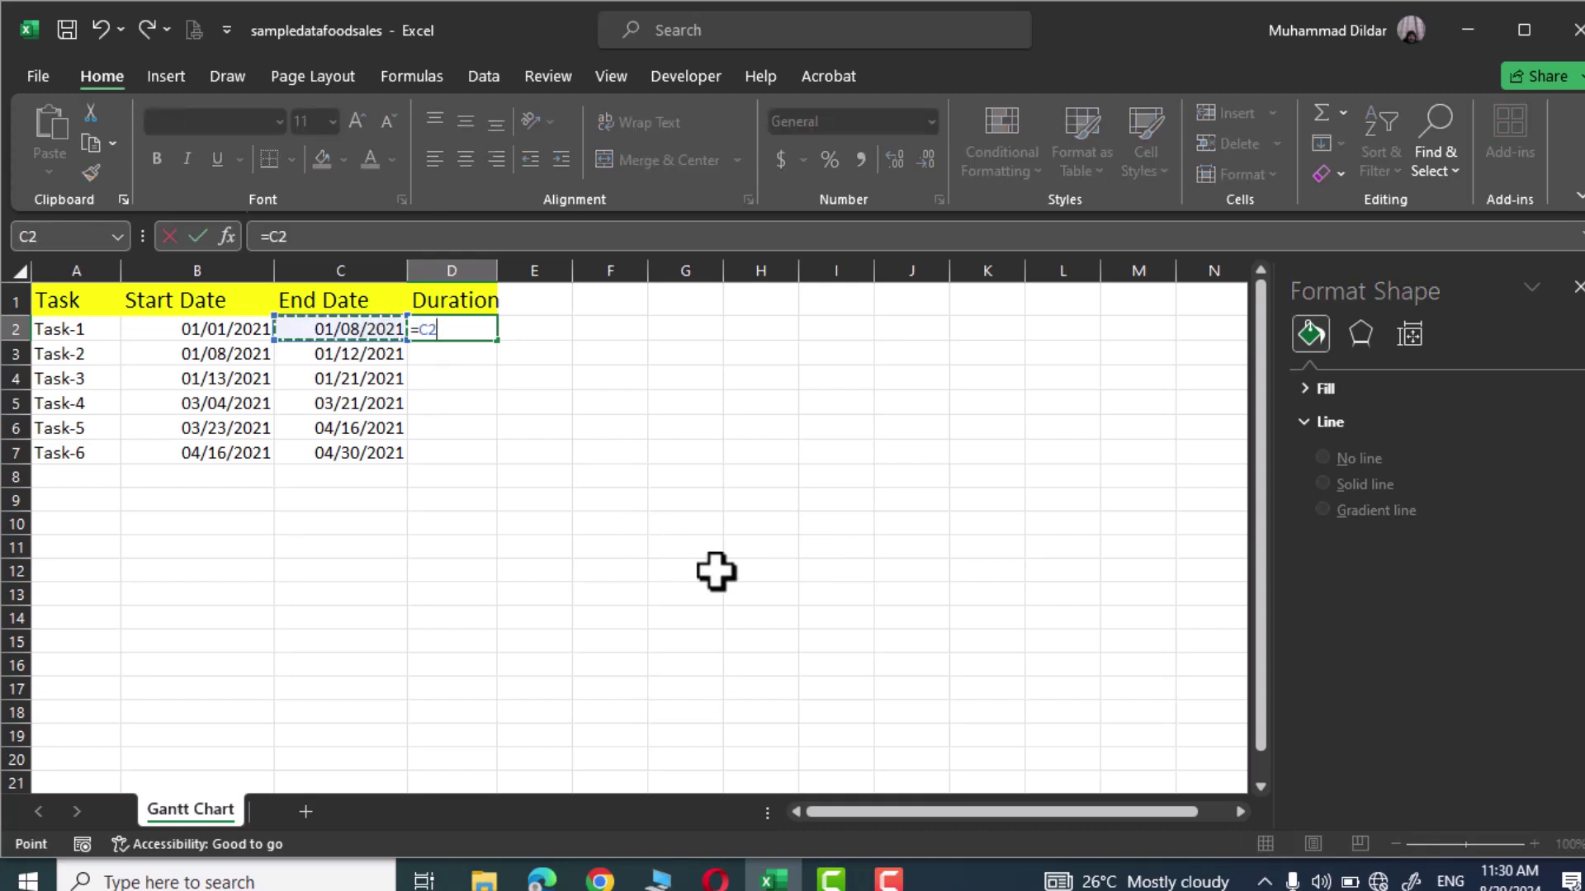
key("Left")
key("Left")
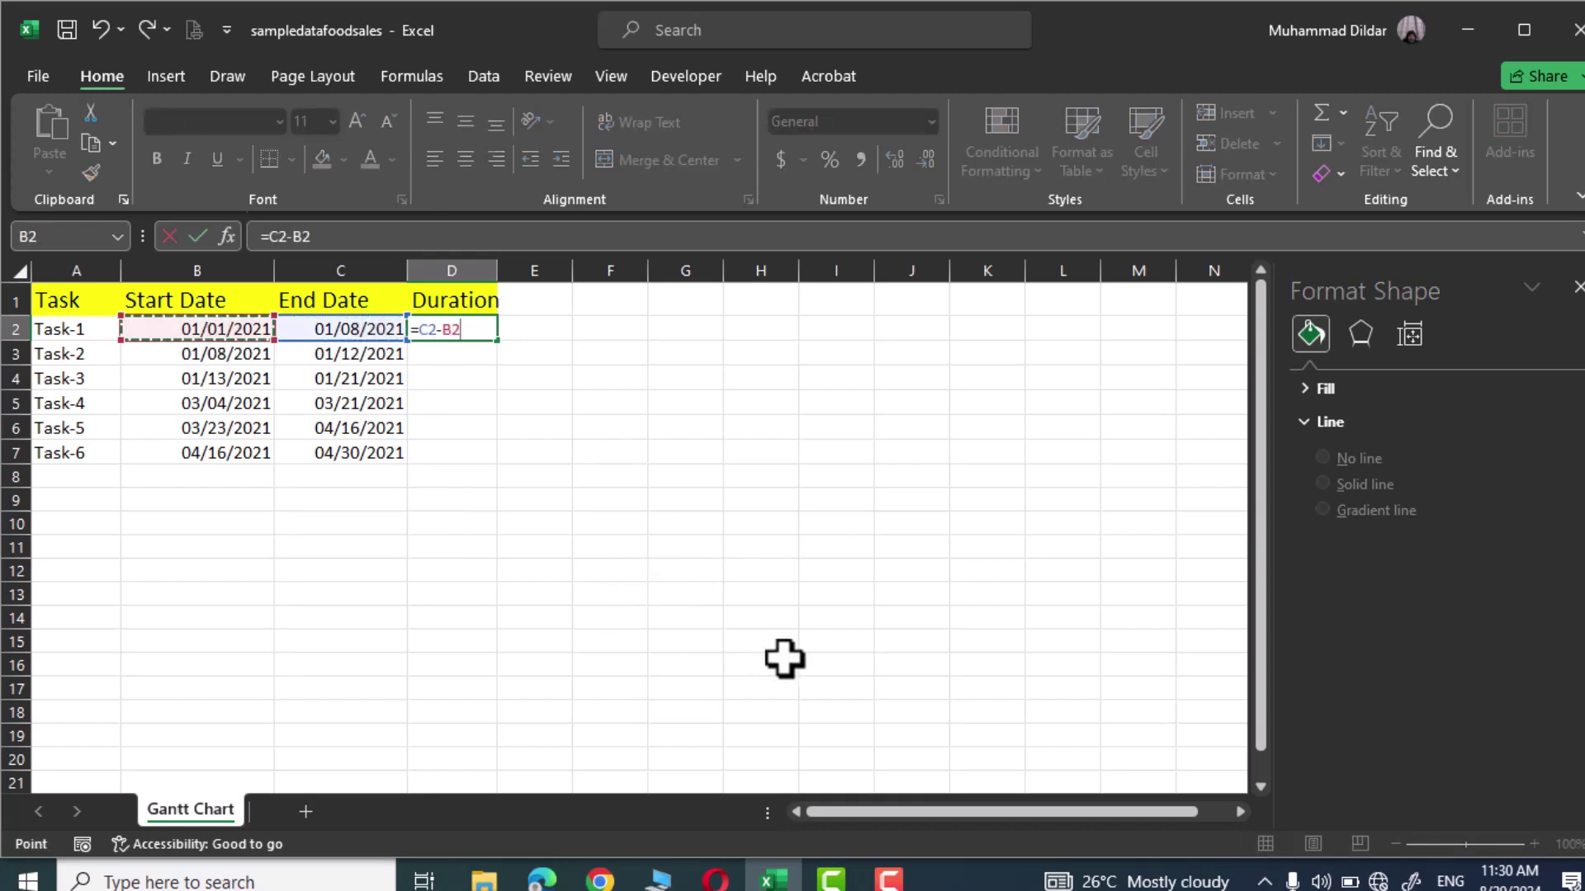
type("+")
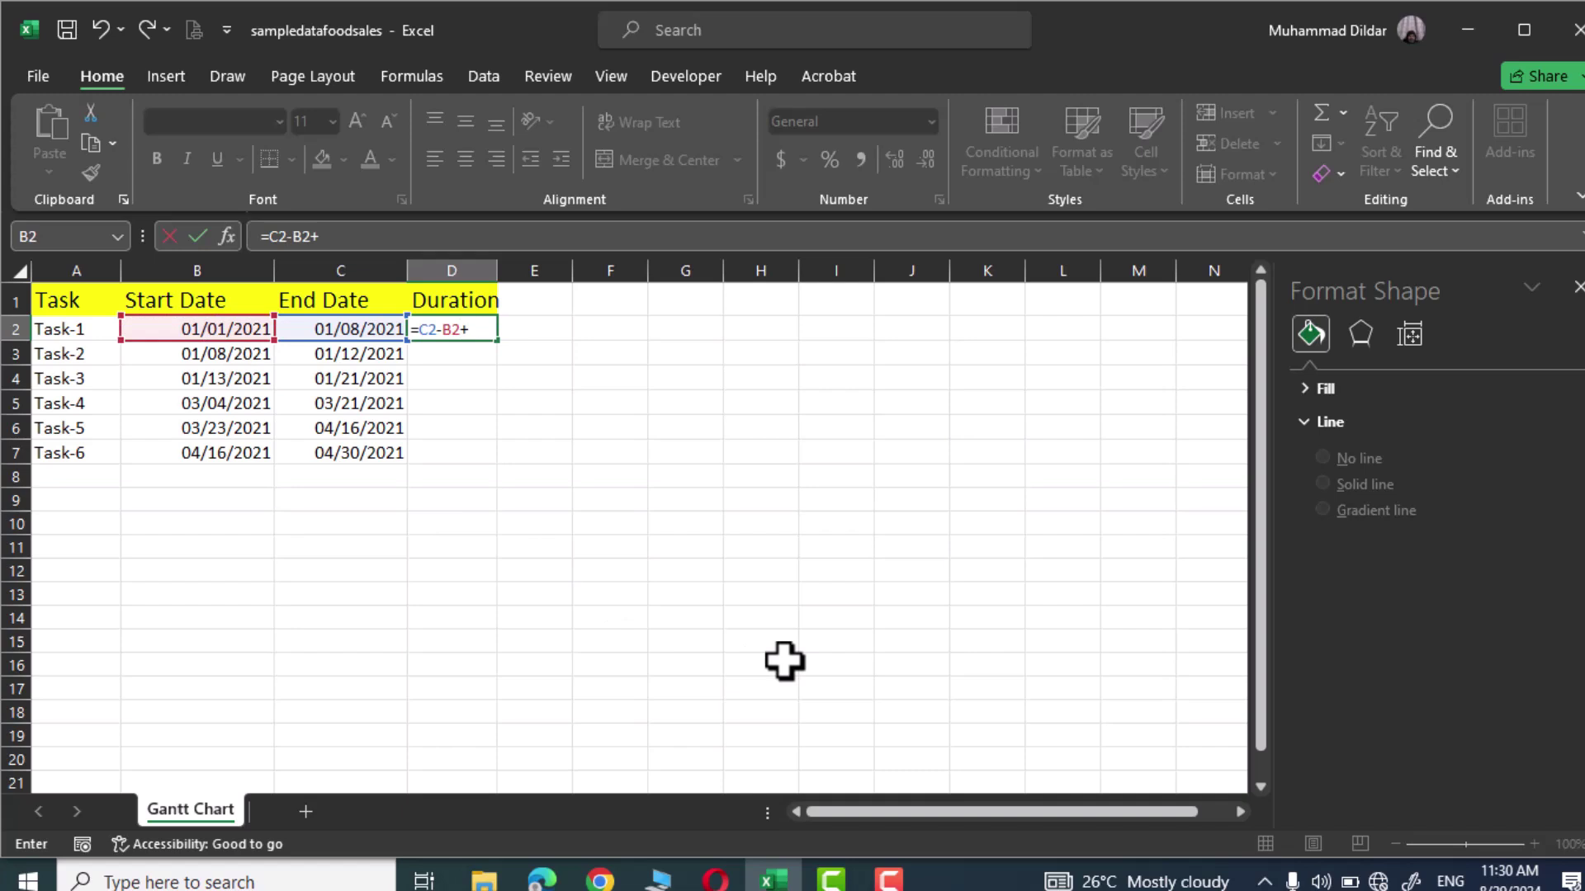
type("1")
key("Return")
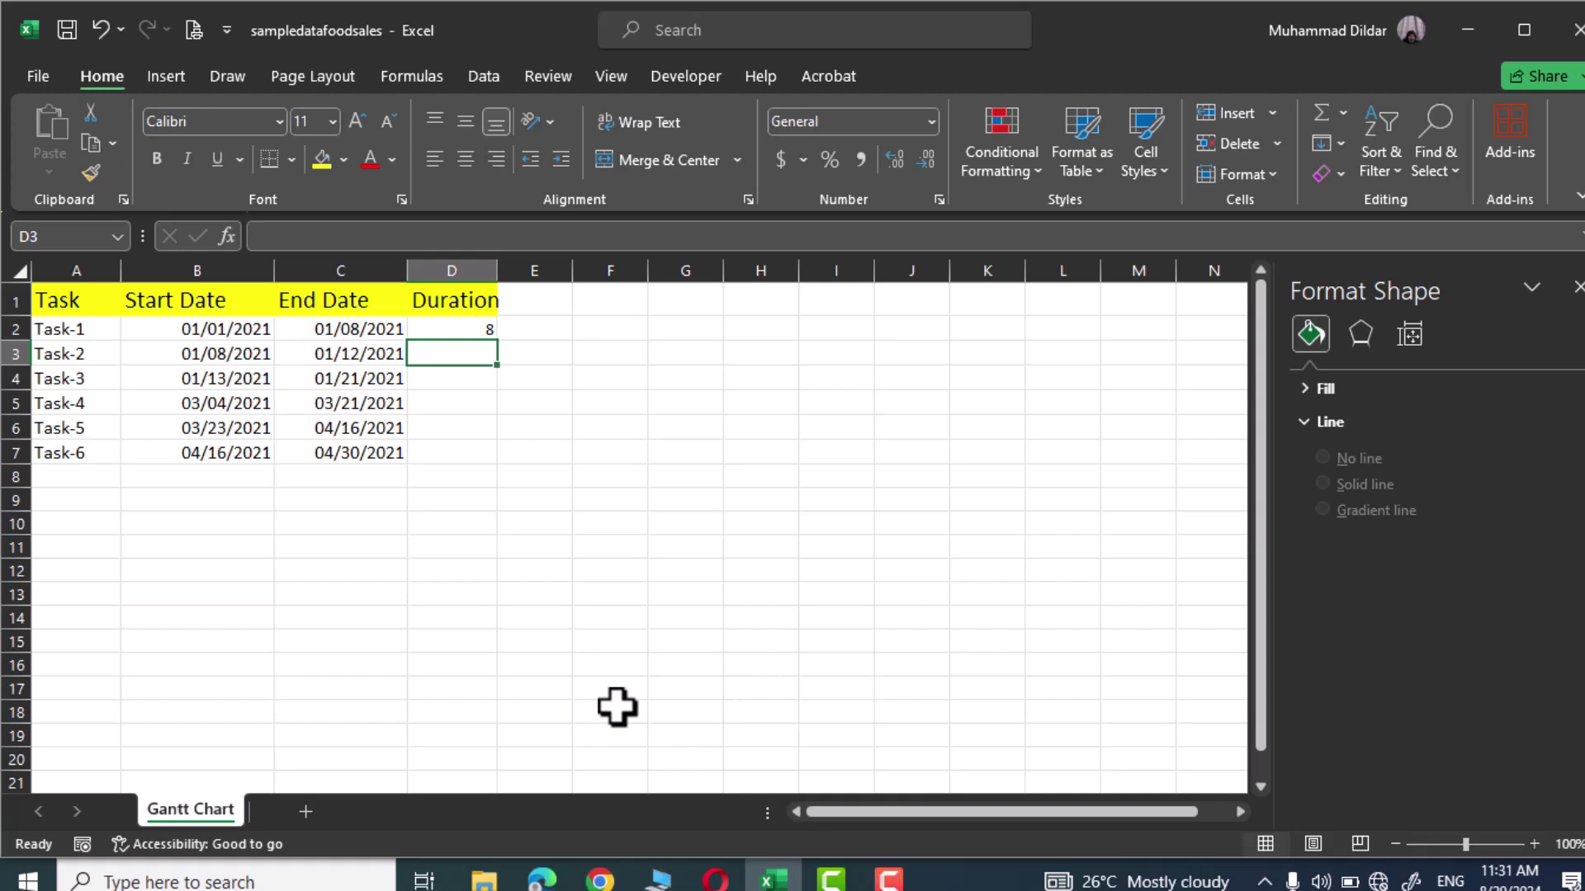
Step: Fill the duration formula down from D2 to D7 for all six tasks
left_click(475, 330)
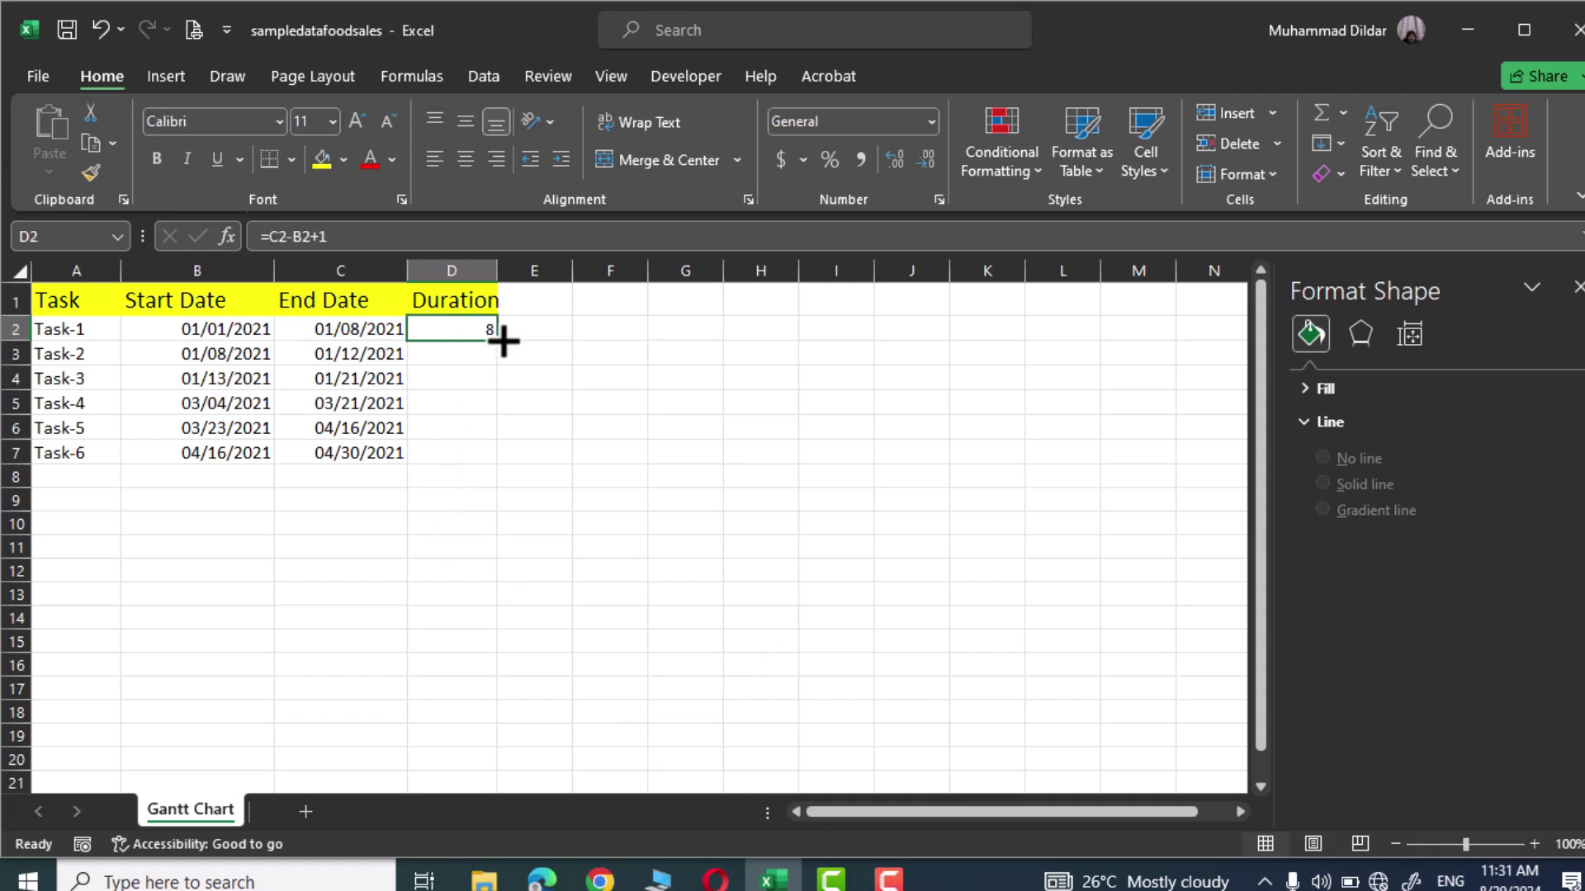
left_click_drag(497, 342, 482, 460)
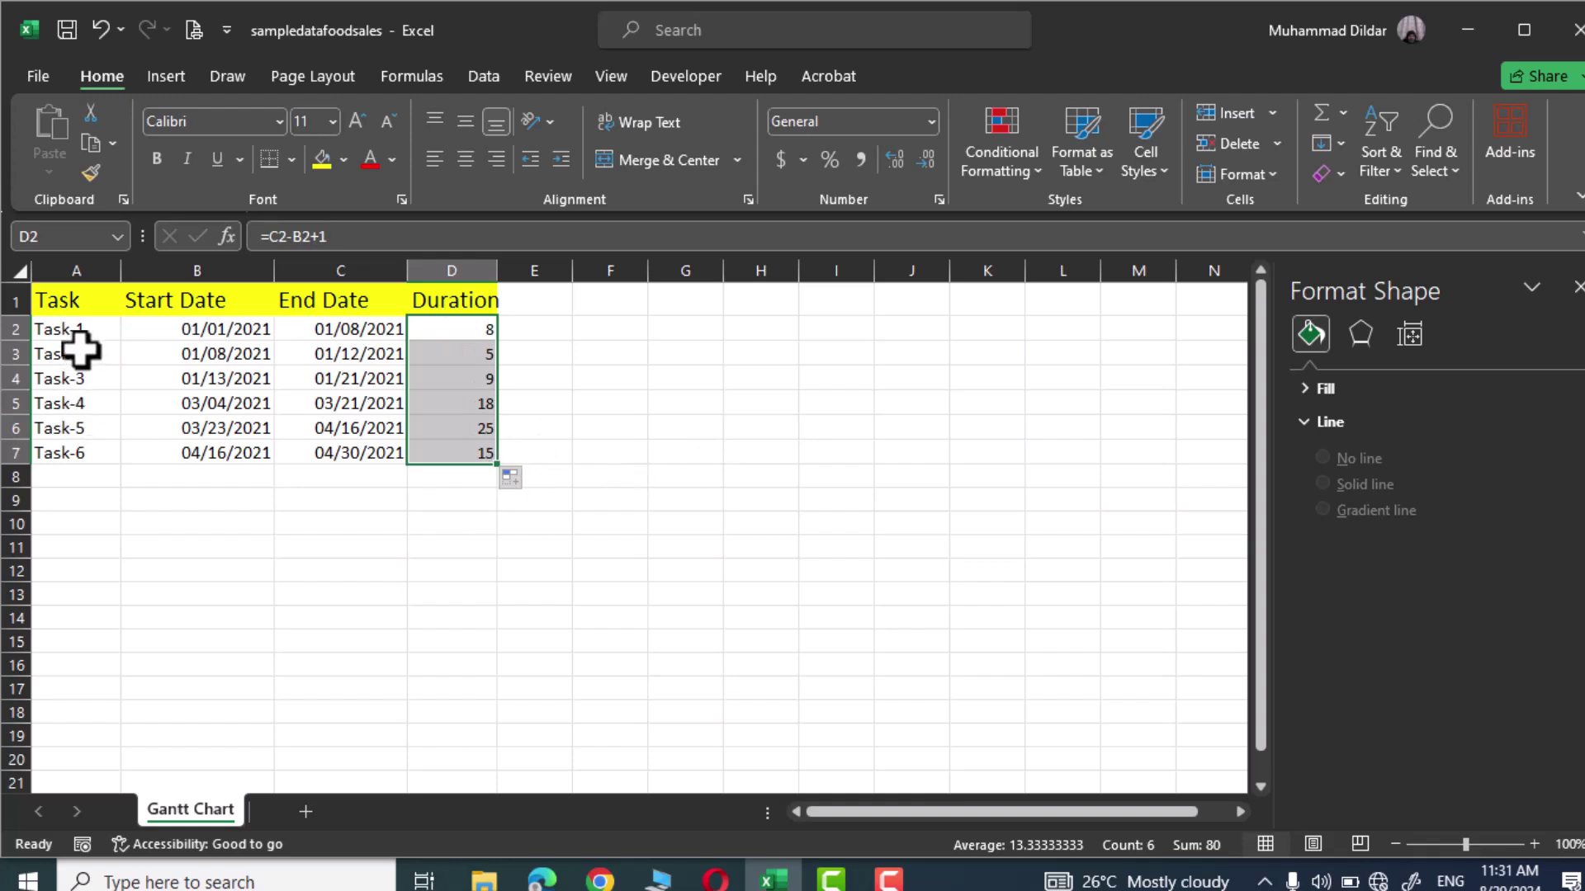
left_click_drag(76, 330, 78, 418)
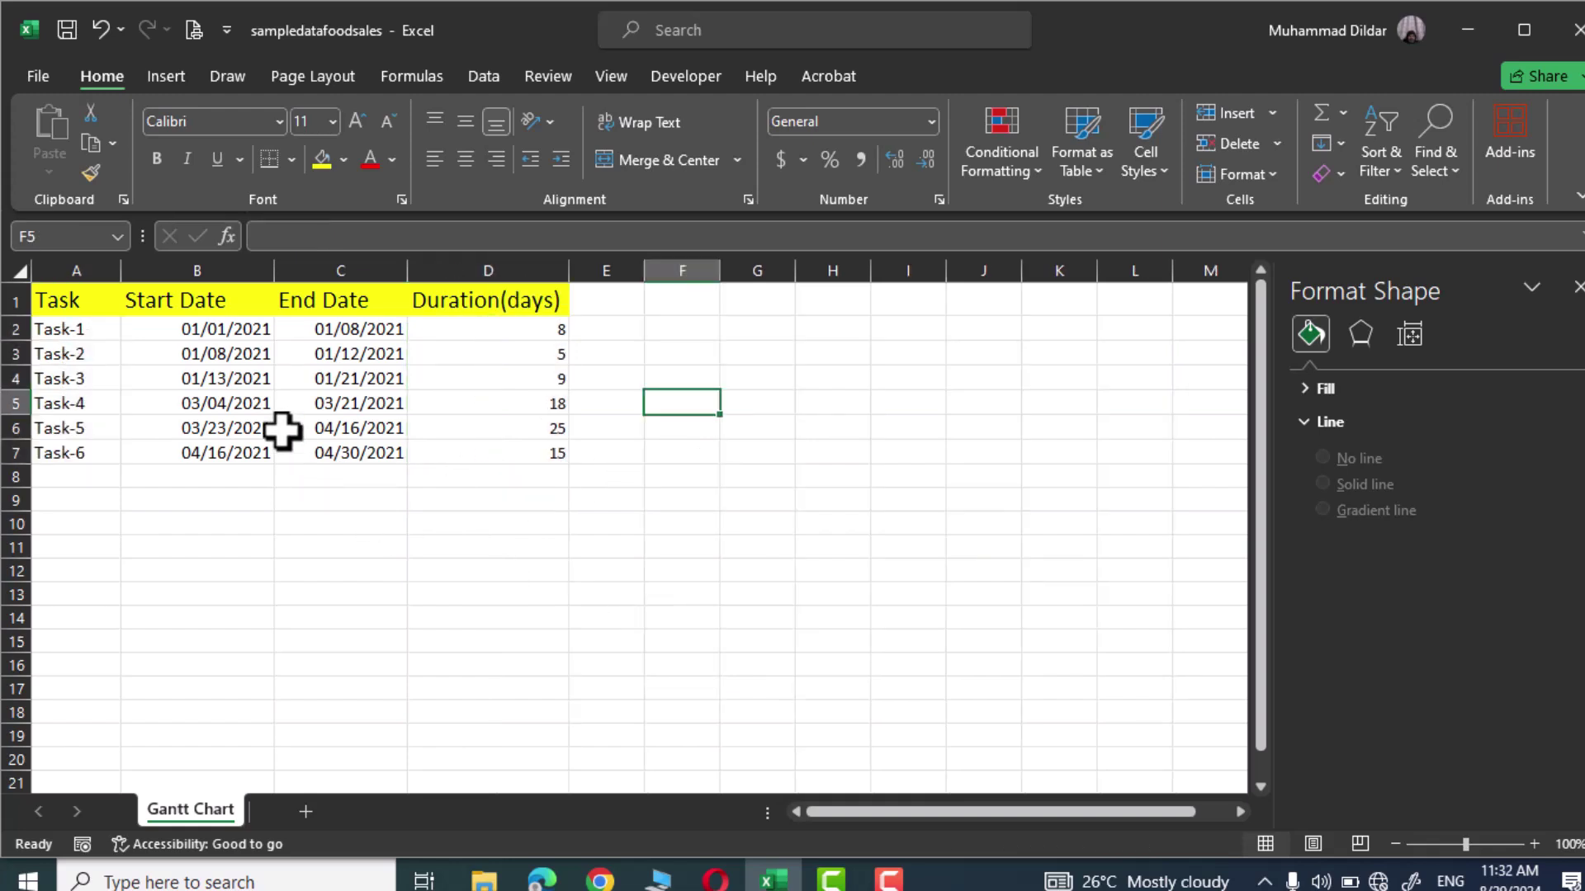
Step: Apply the custom dd-mmm number format to the start and end dates in B2:C7
left_click_drag(195, 333, 350, 452)
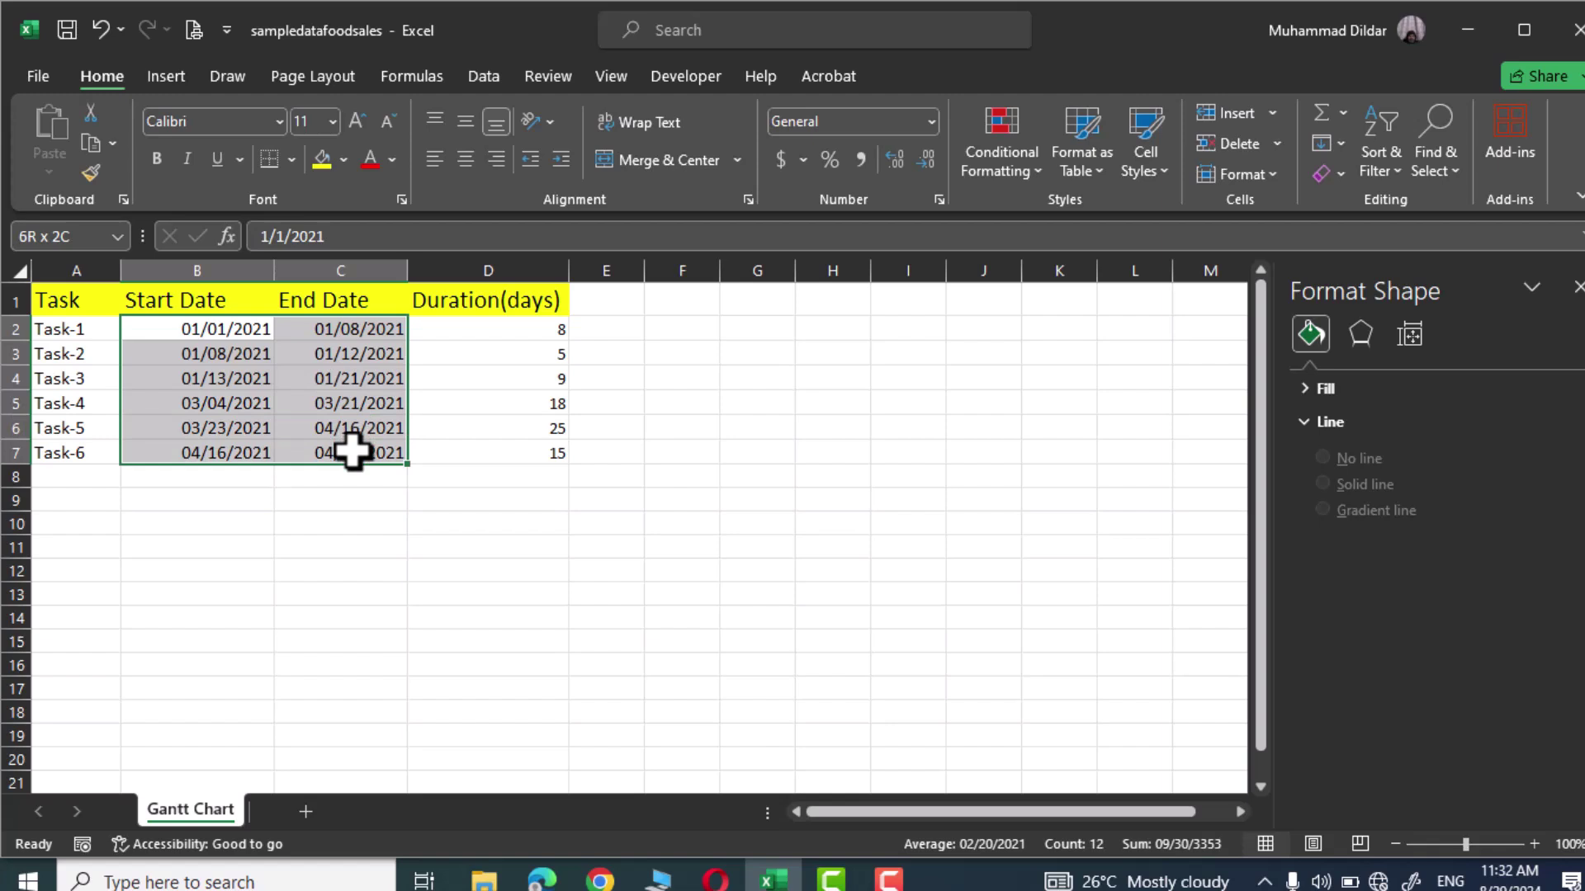
left_click(611, 592)
left_click_drag(203, 337, 350, 445)
right_click(350, 446)
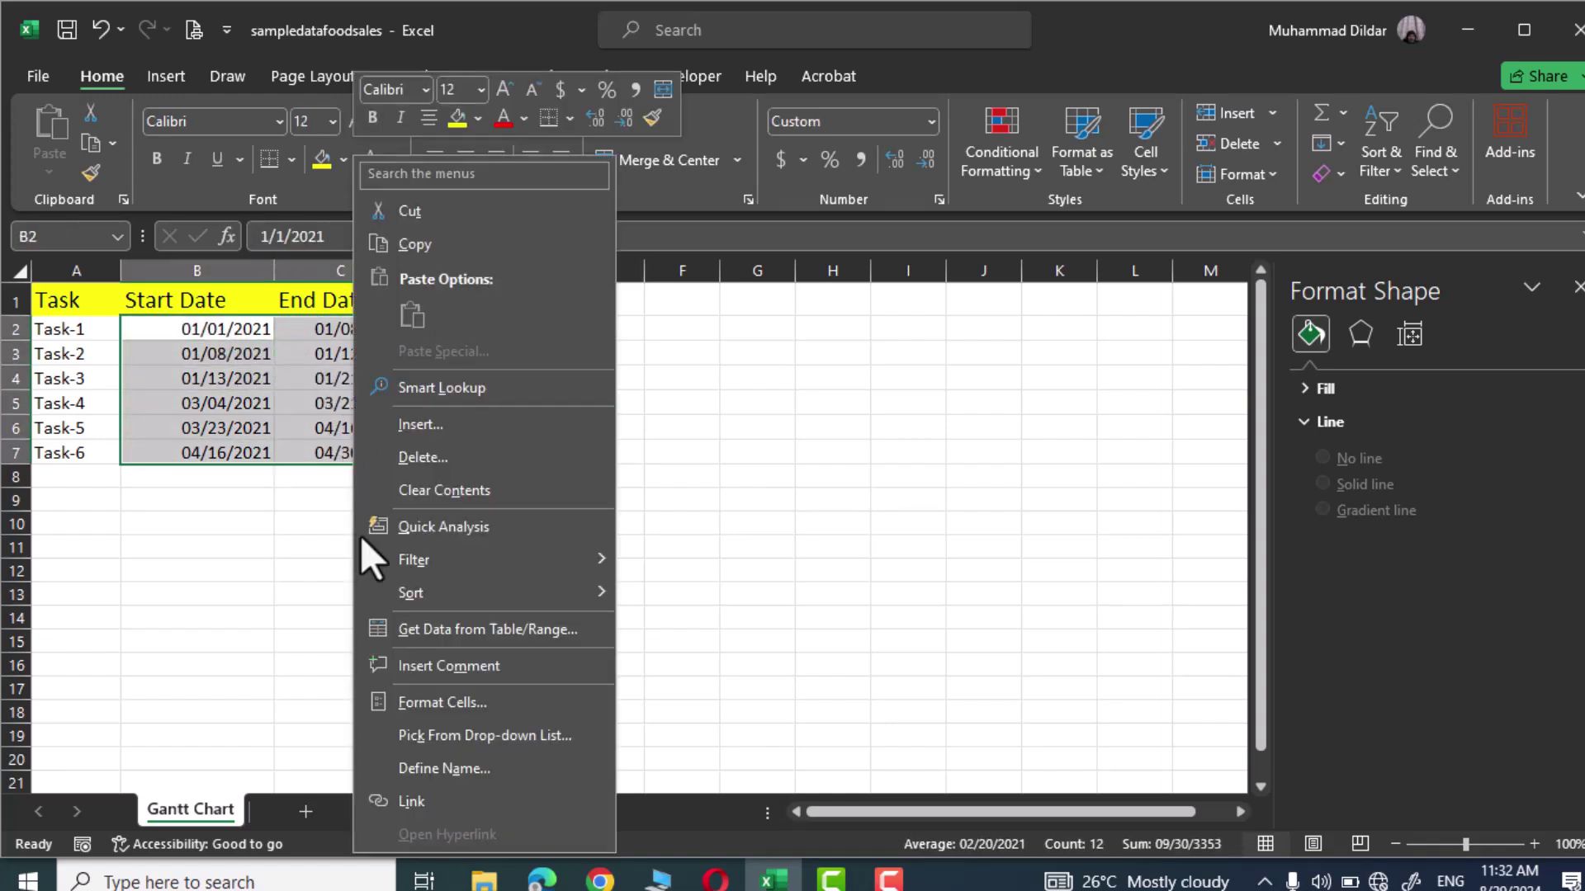
left_click(439, 703)
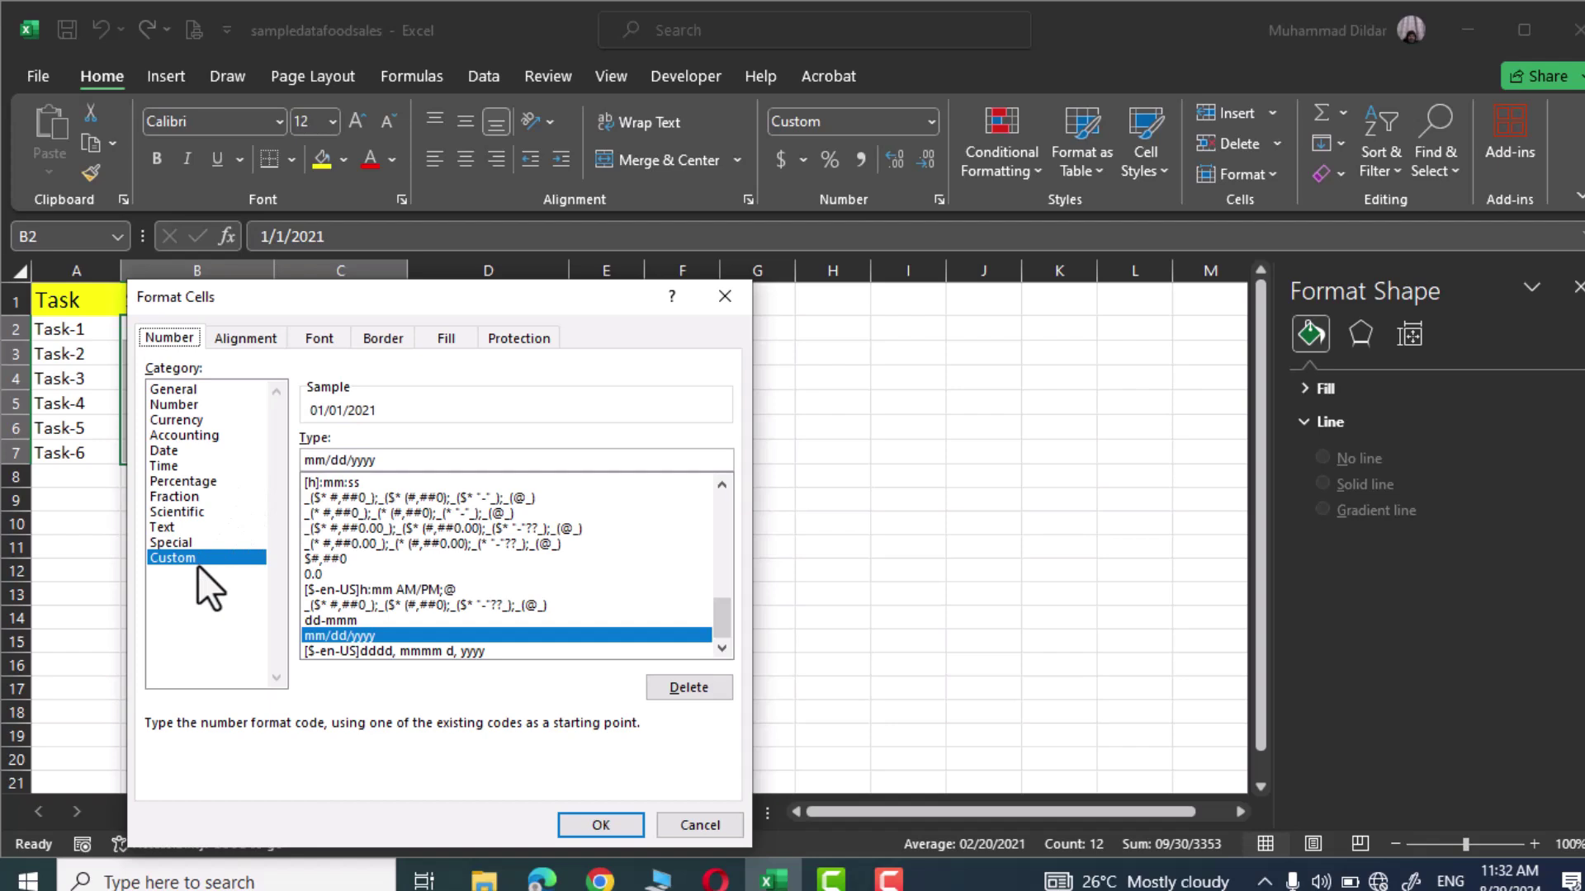
left_click(391, 459)
left_click_drag(391, 460, 302, 461)
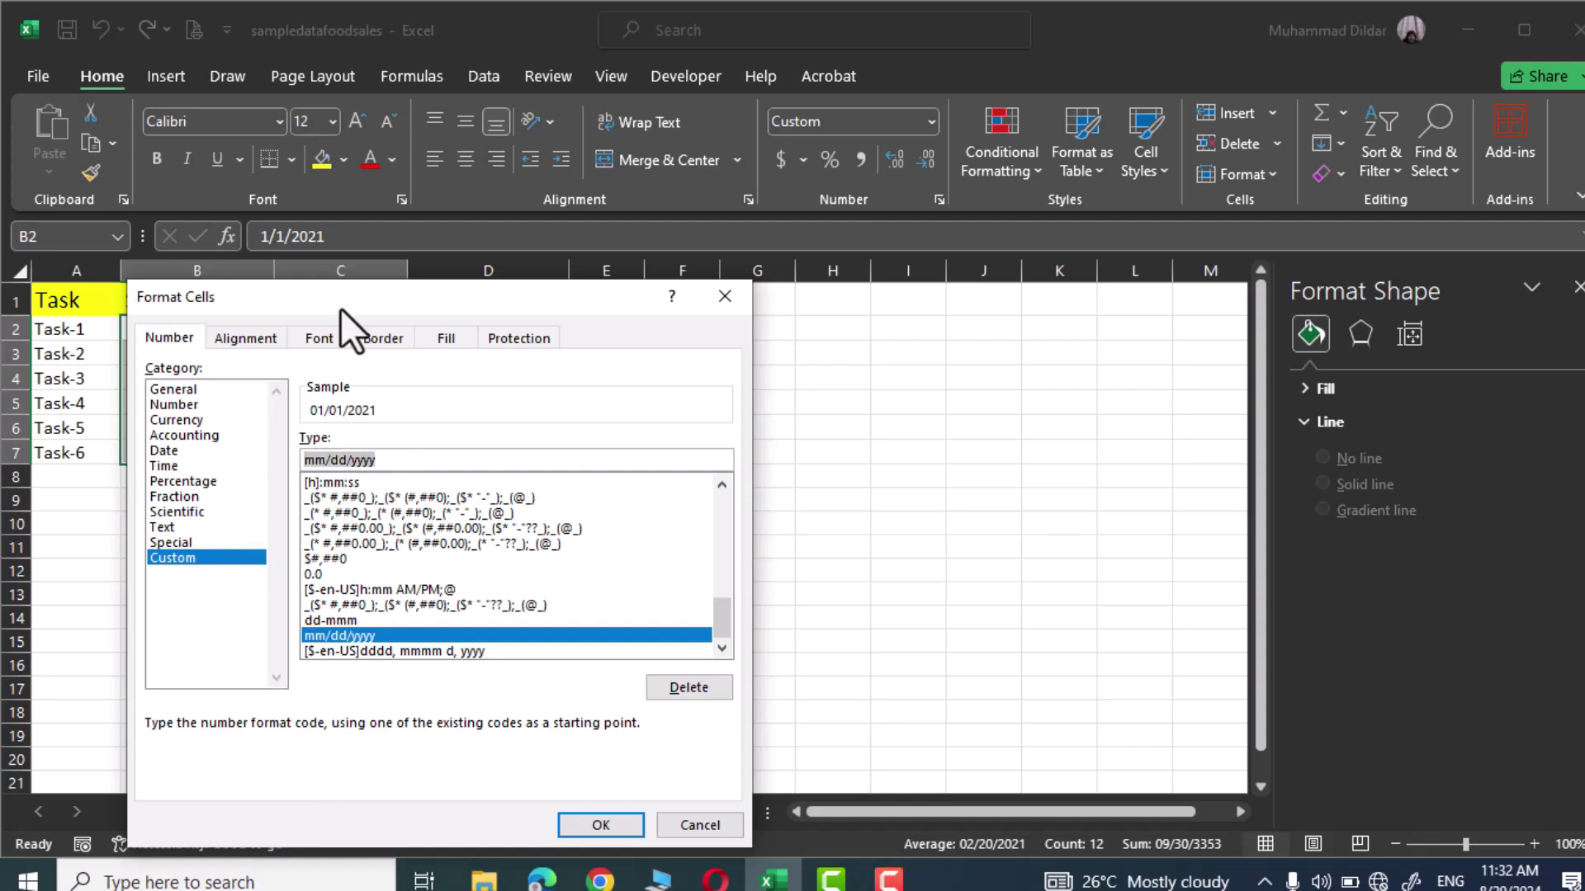
left_click_drag(340, 308, 683, 294)
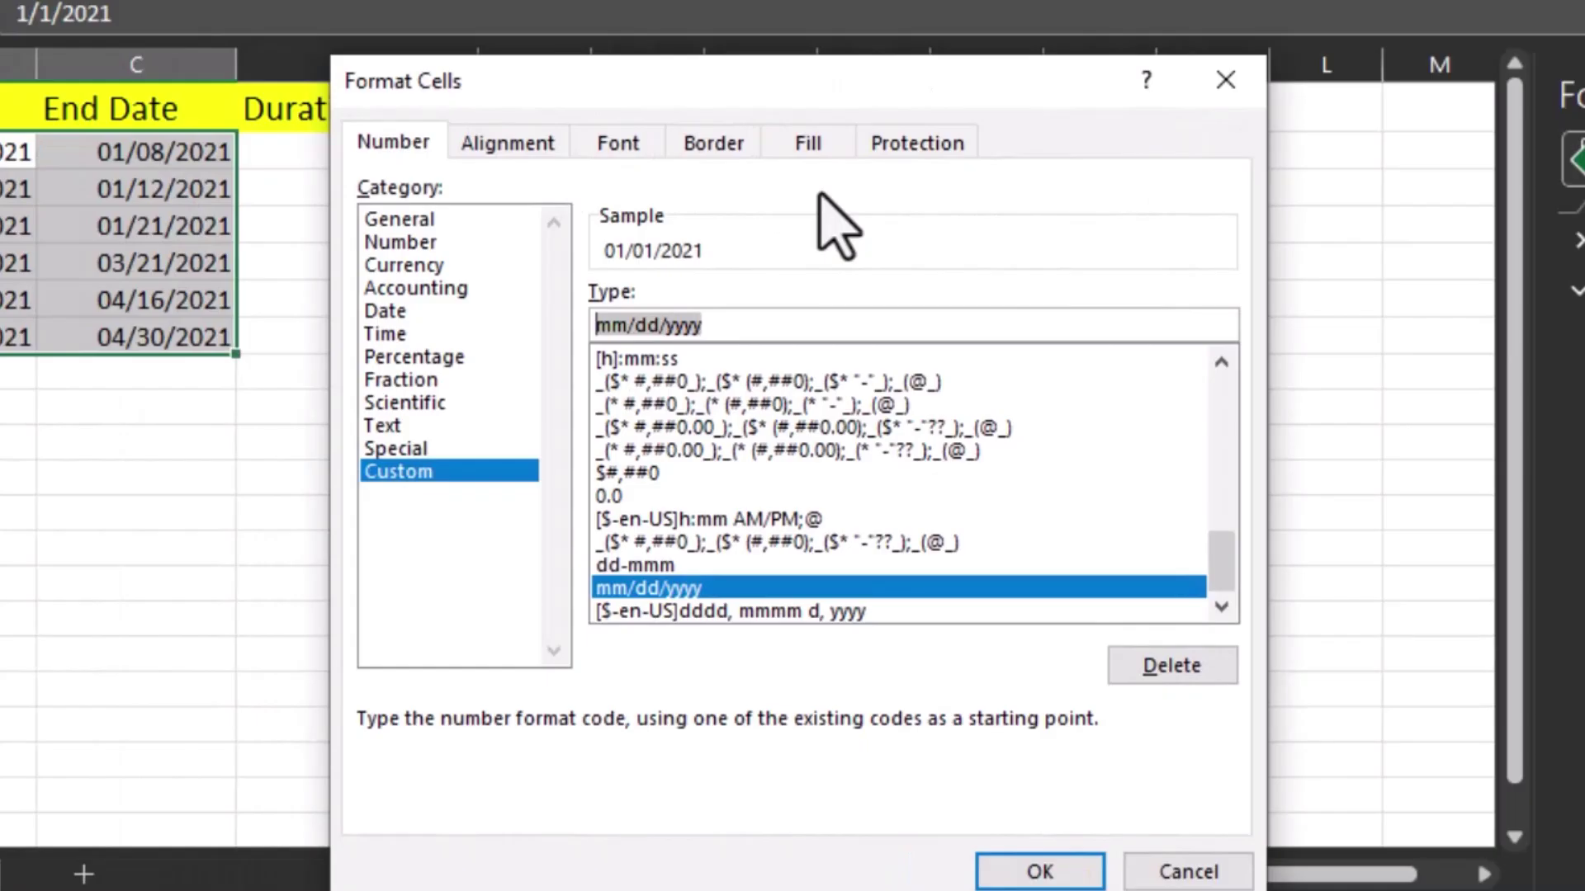
type("dd")
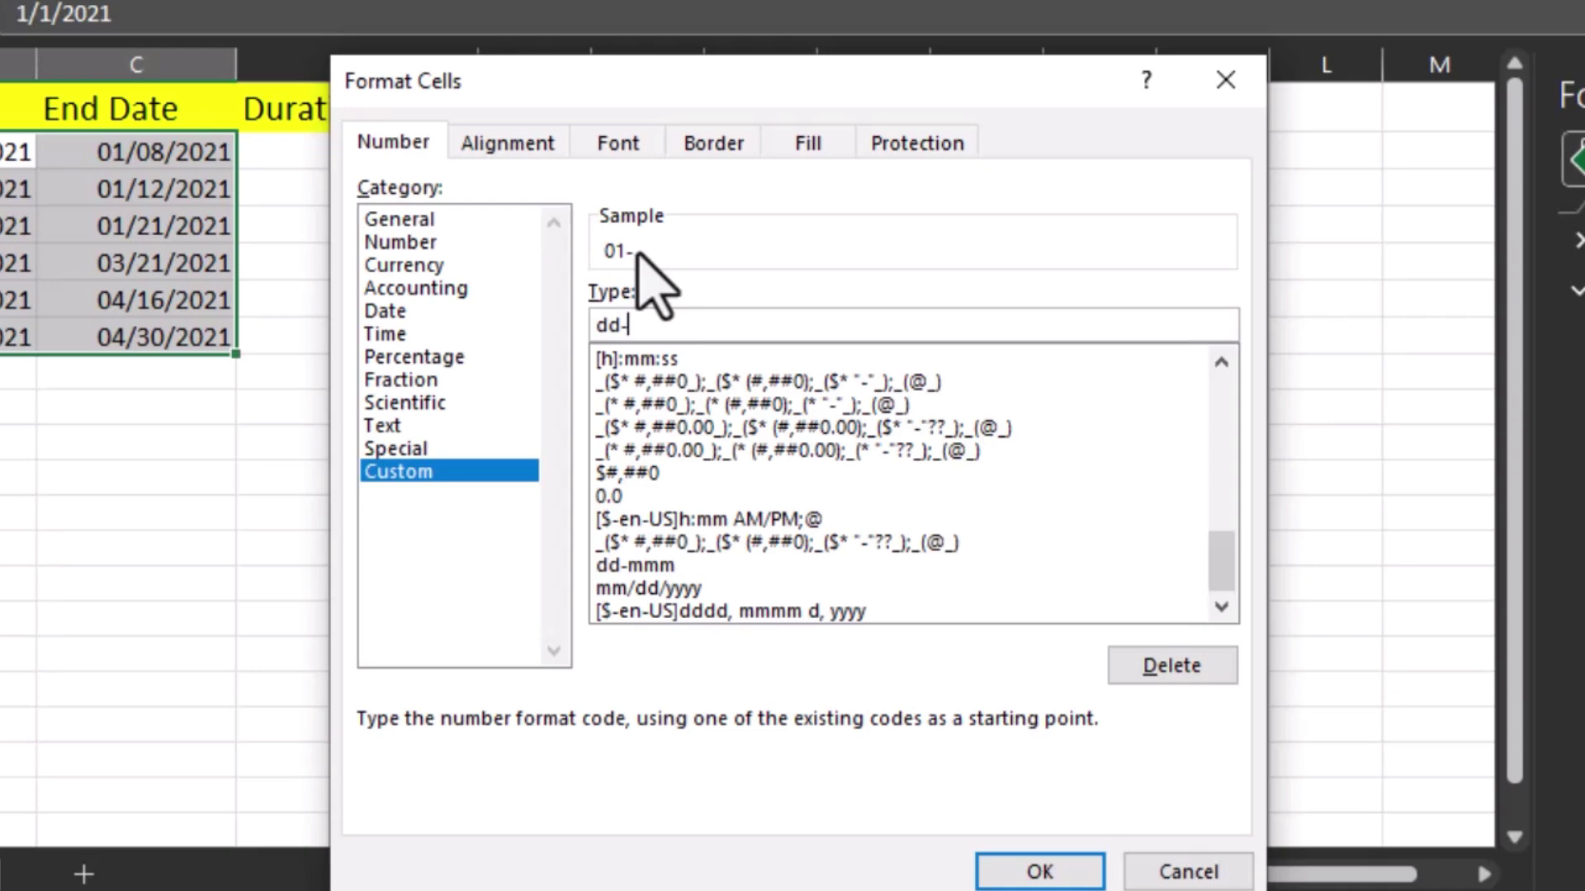
type("-mmm")
left_click(1036, 873)
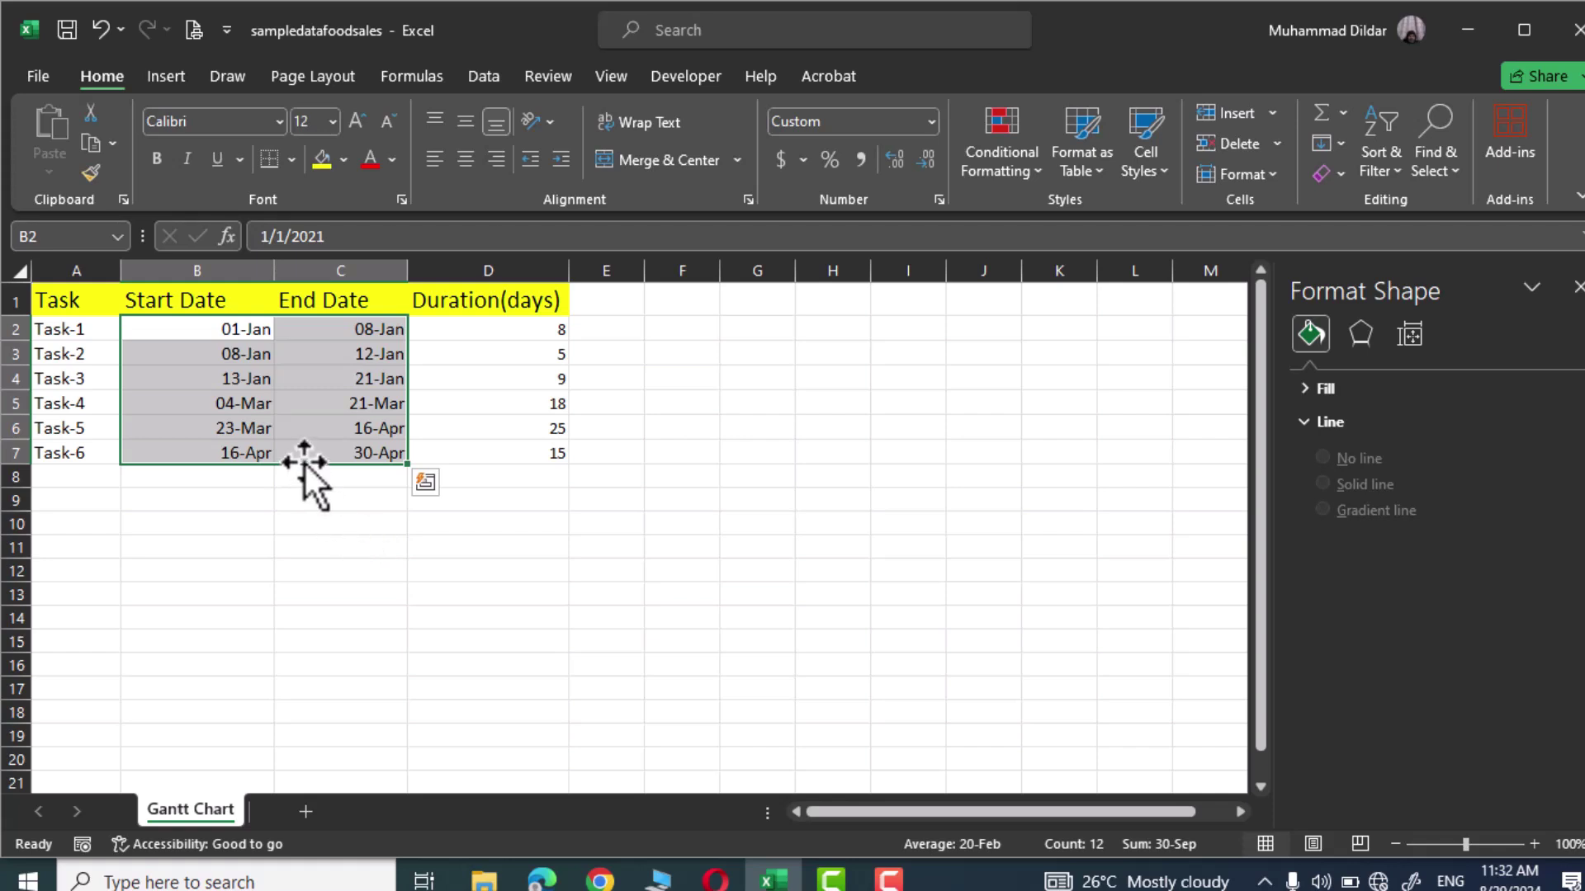
Step: Insert a stacked bar chart from the task names and start dates (A1:B7), placed right of the table
left_click(348, 549)
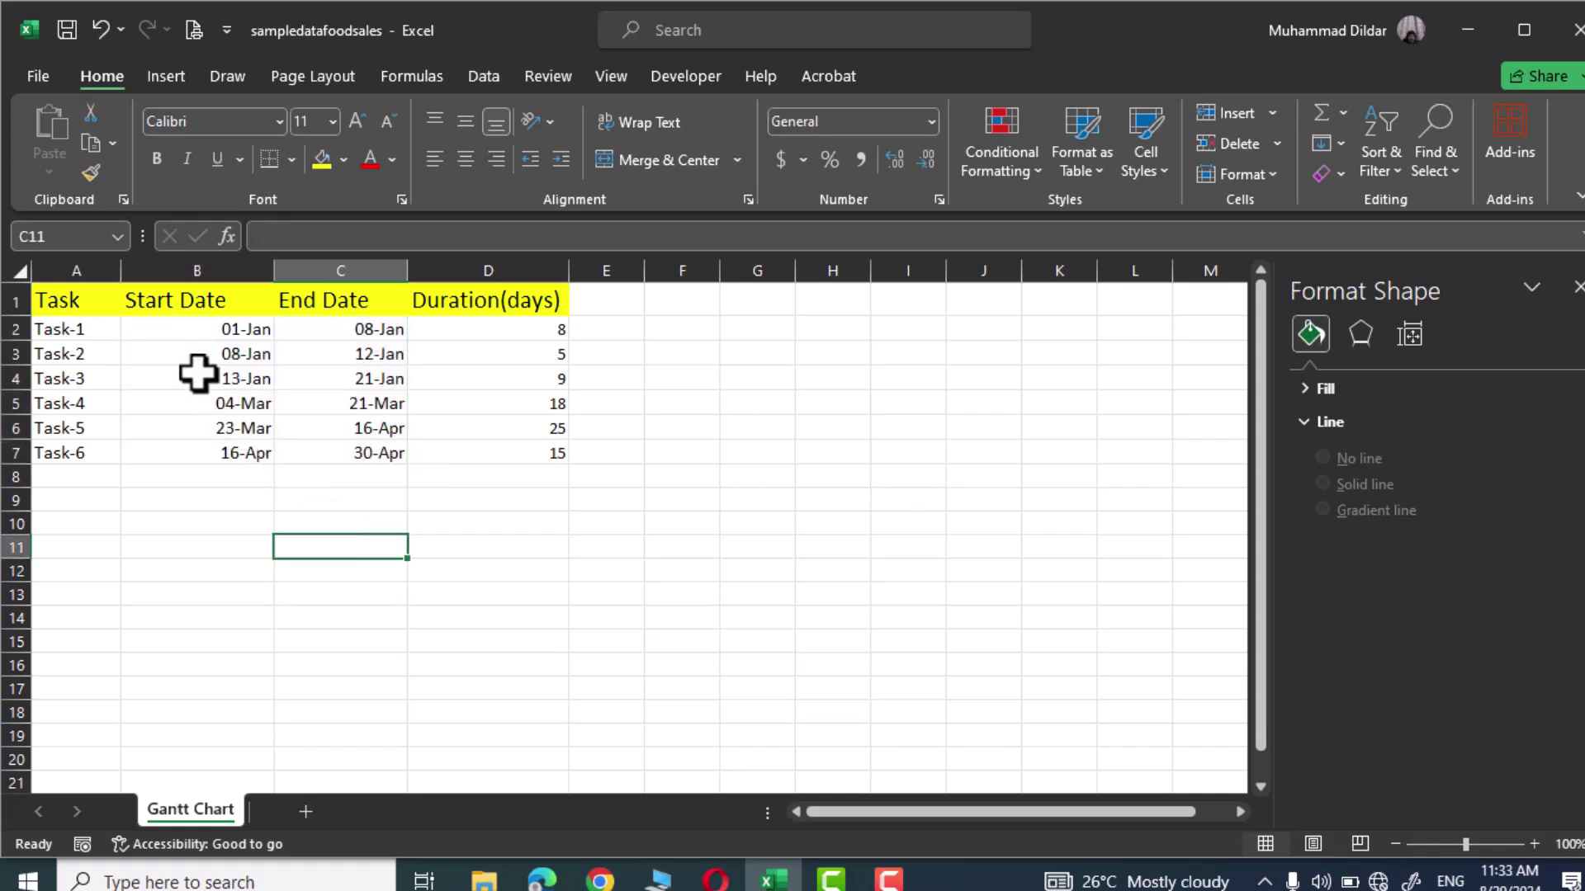
left_click_drag(64, 307, 172, 444)
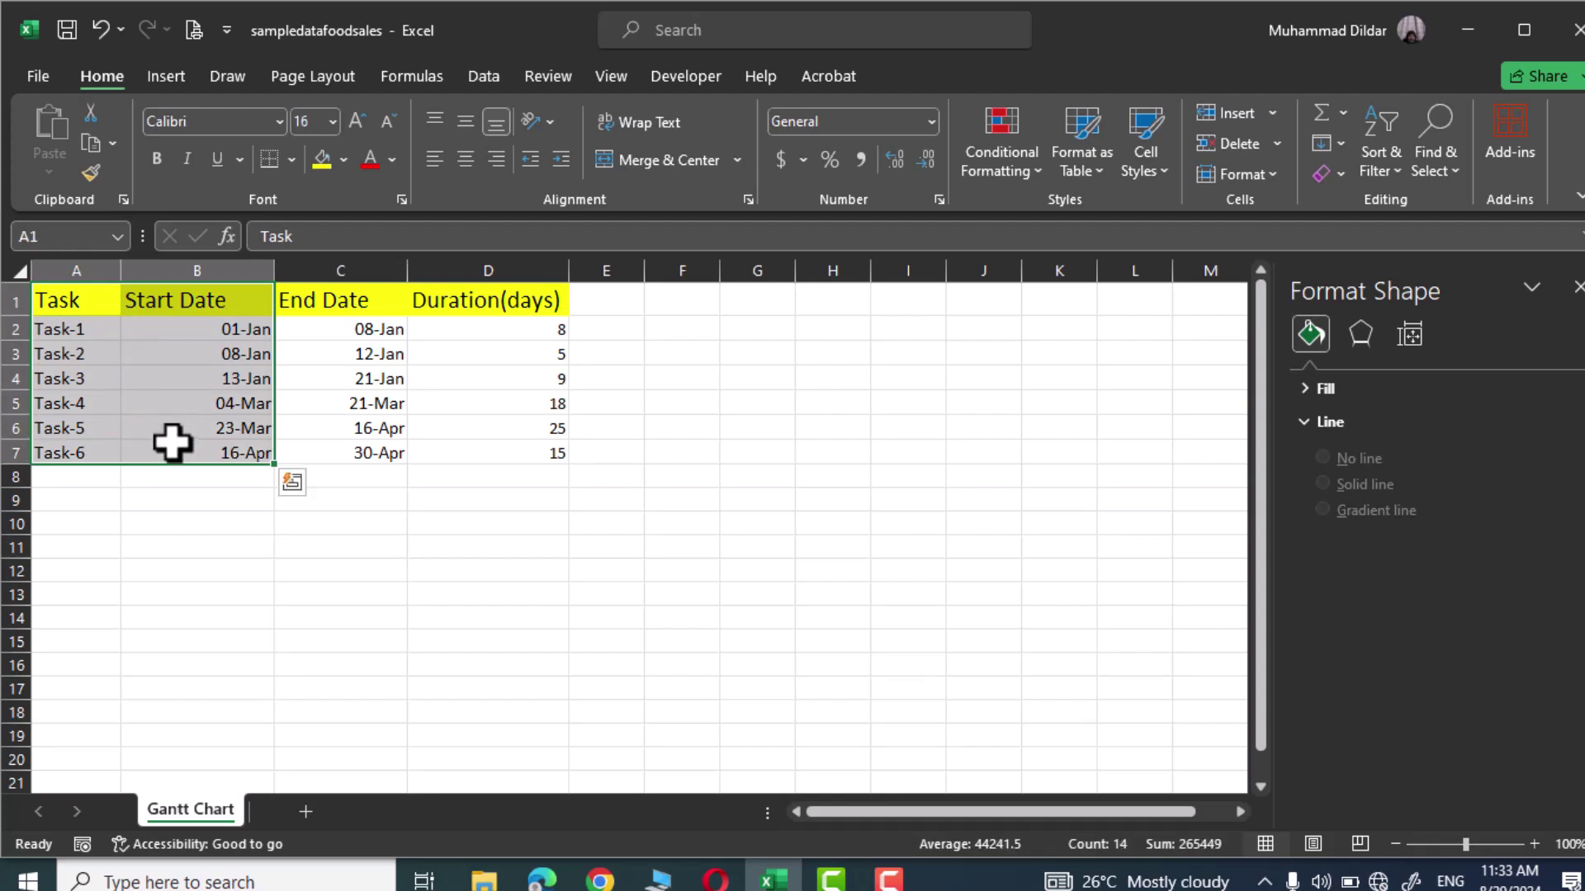
left_click(169, 76)
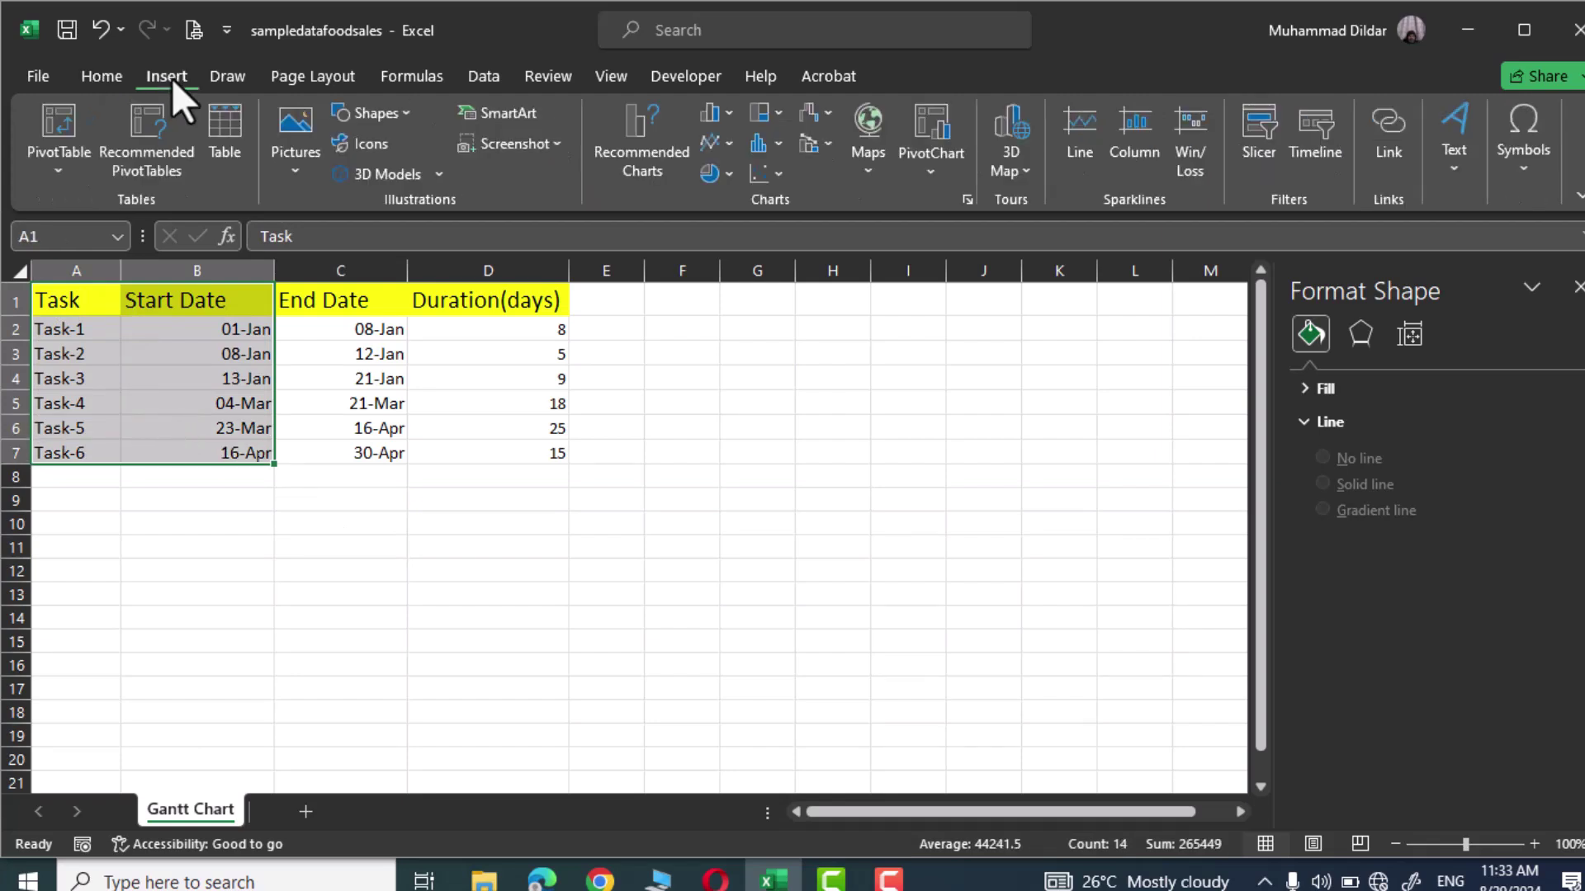
left_click(726, 112)
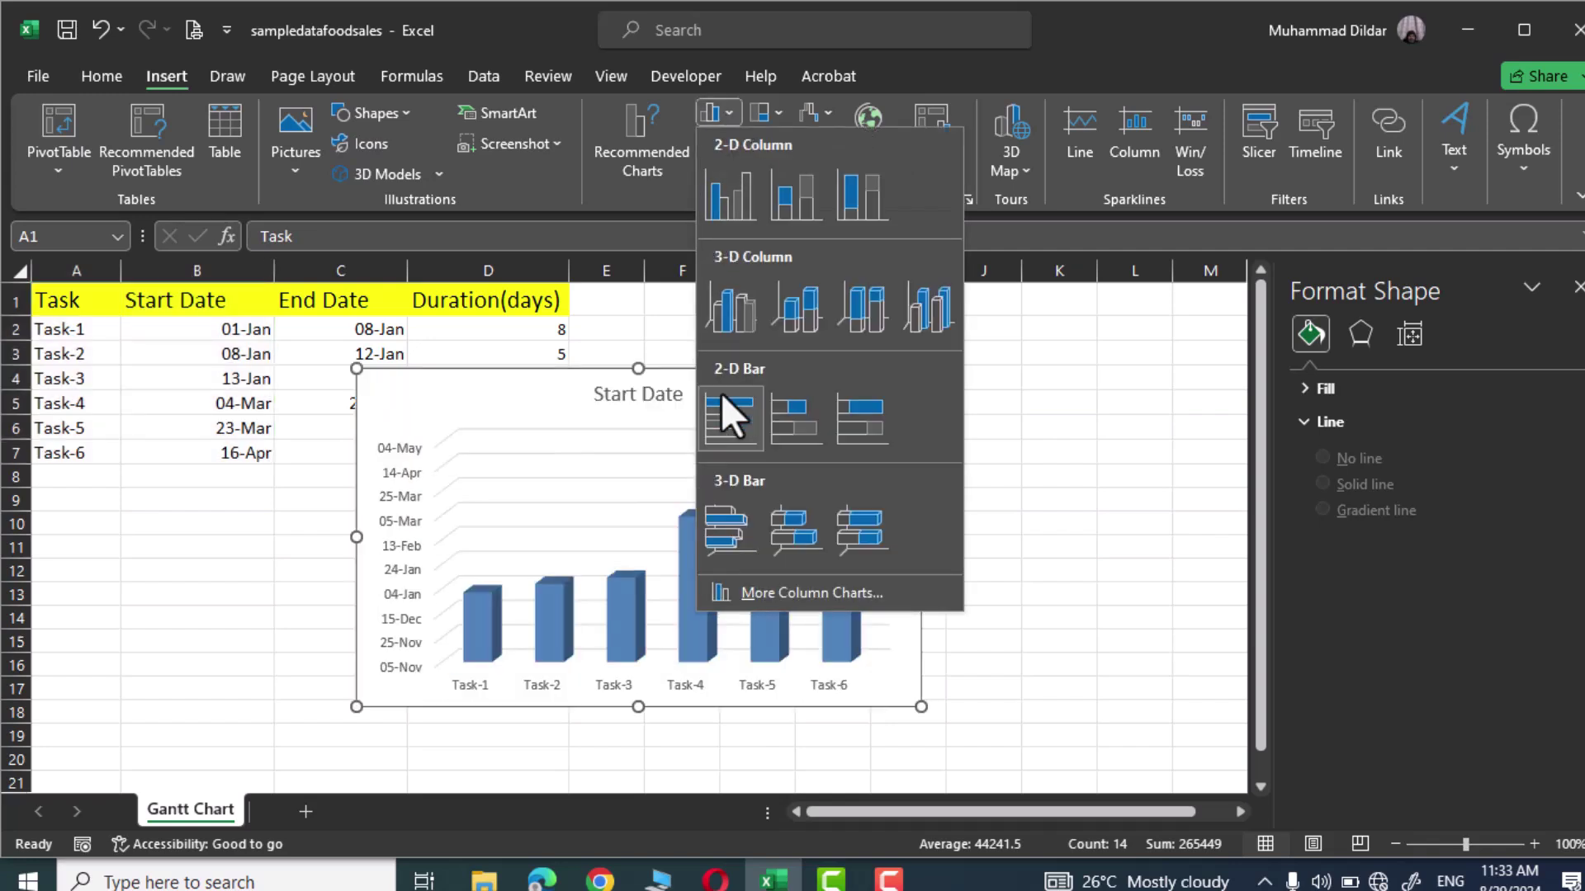
left_click(788, 408)
left_click_drag(743, 399, 1000, 377)
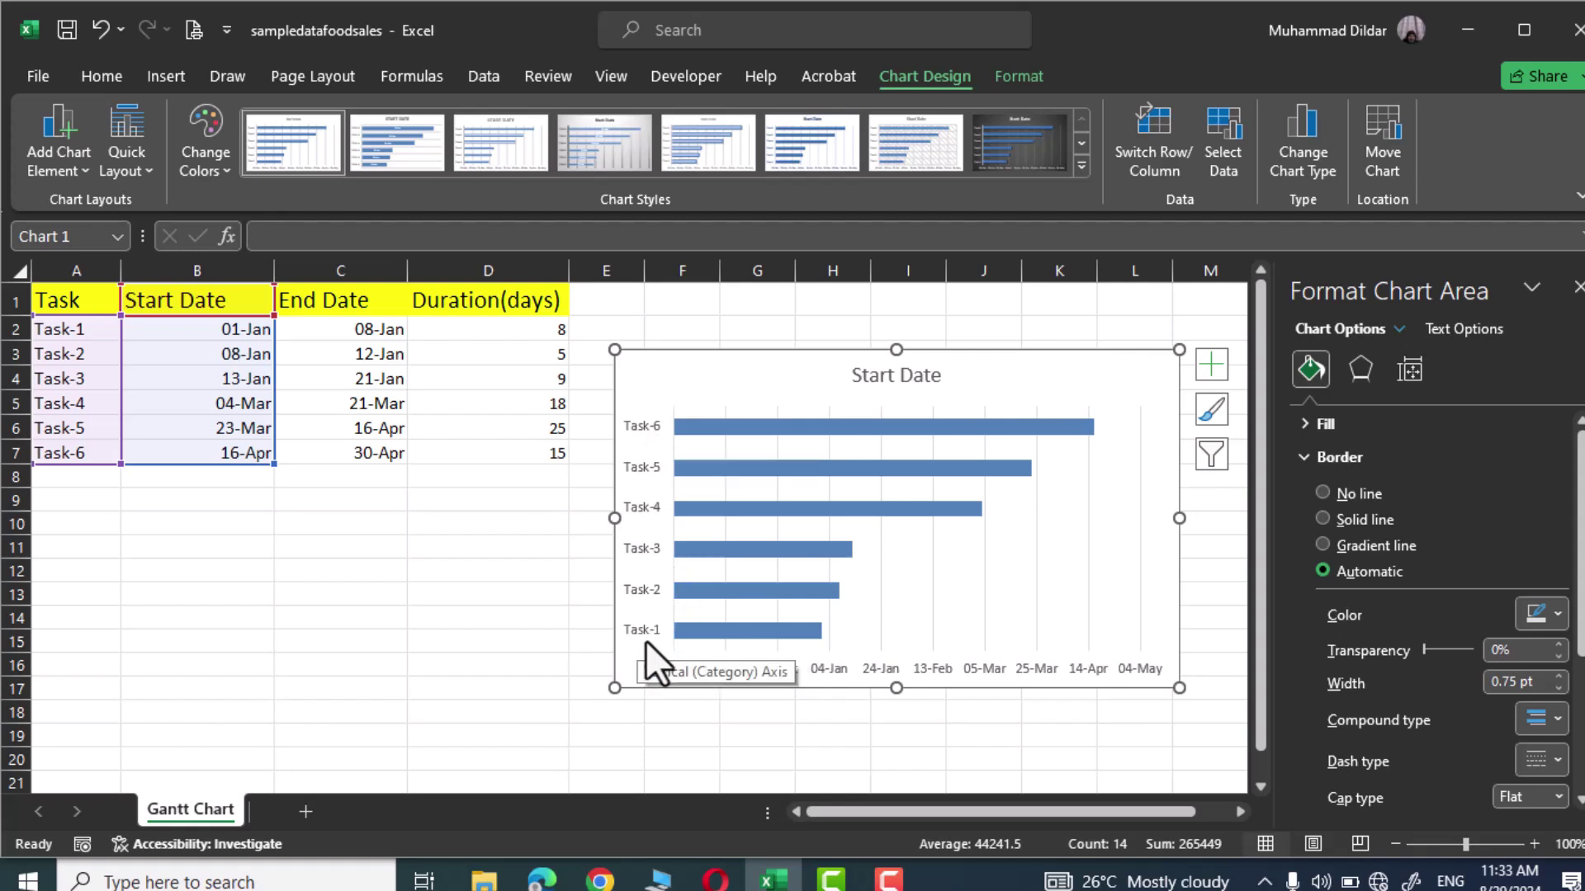
Step: Set the vertical task axis to categories in reverse order so Task-1 is at the top
left_click(642, 465)
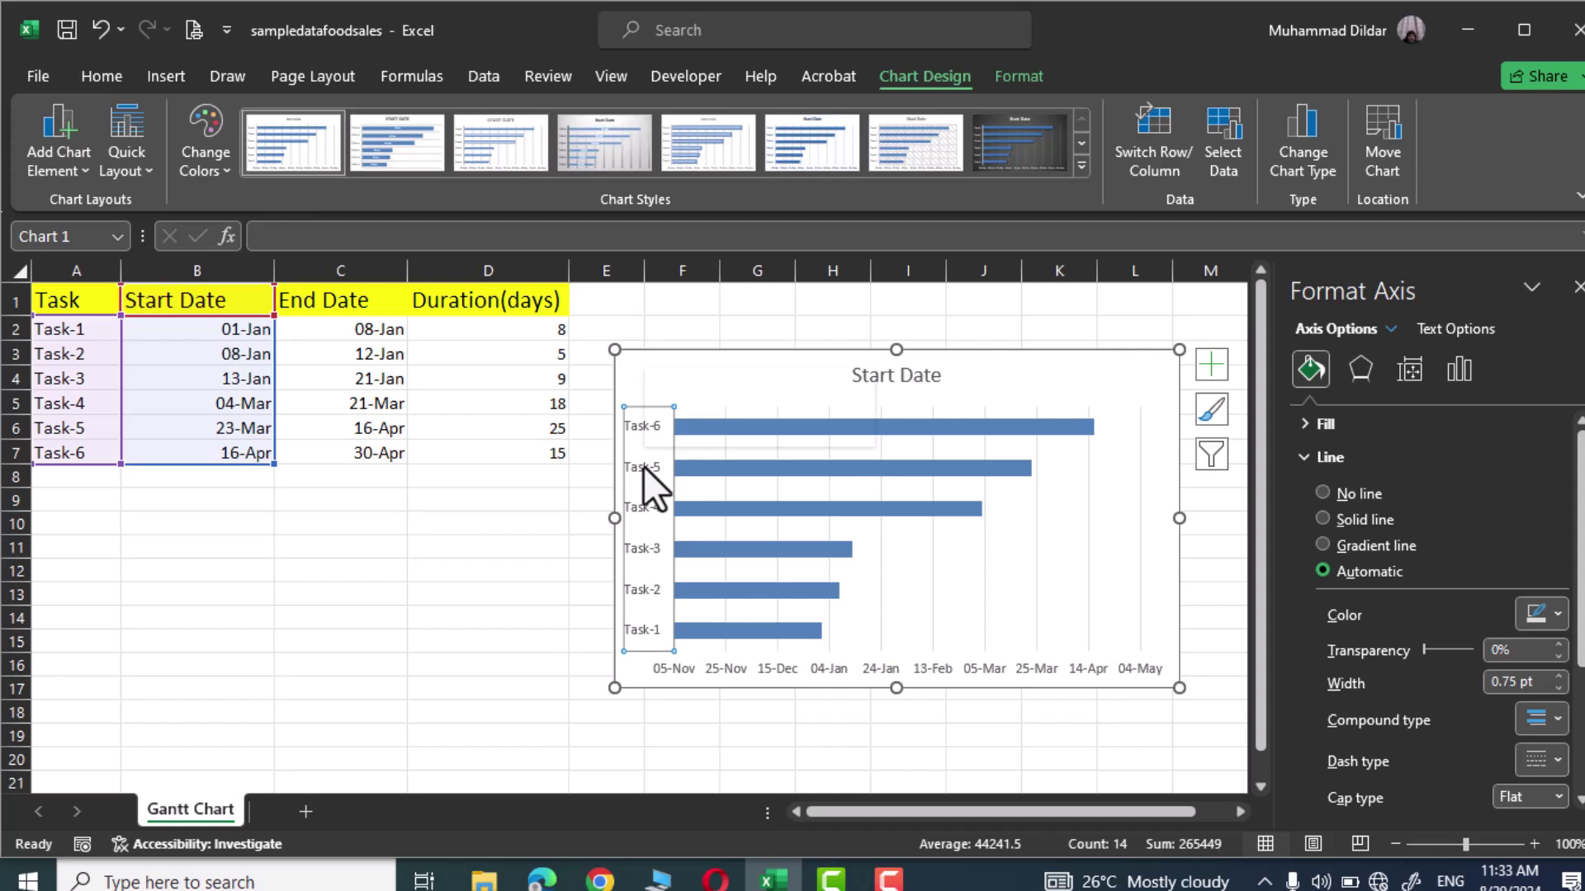
right_click(642, 466)
left_click(730, 790)
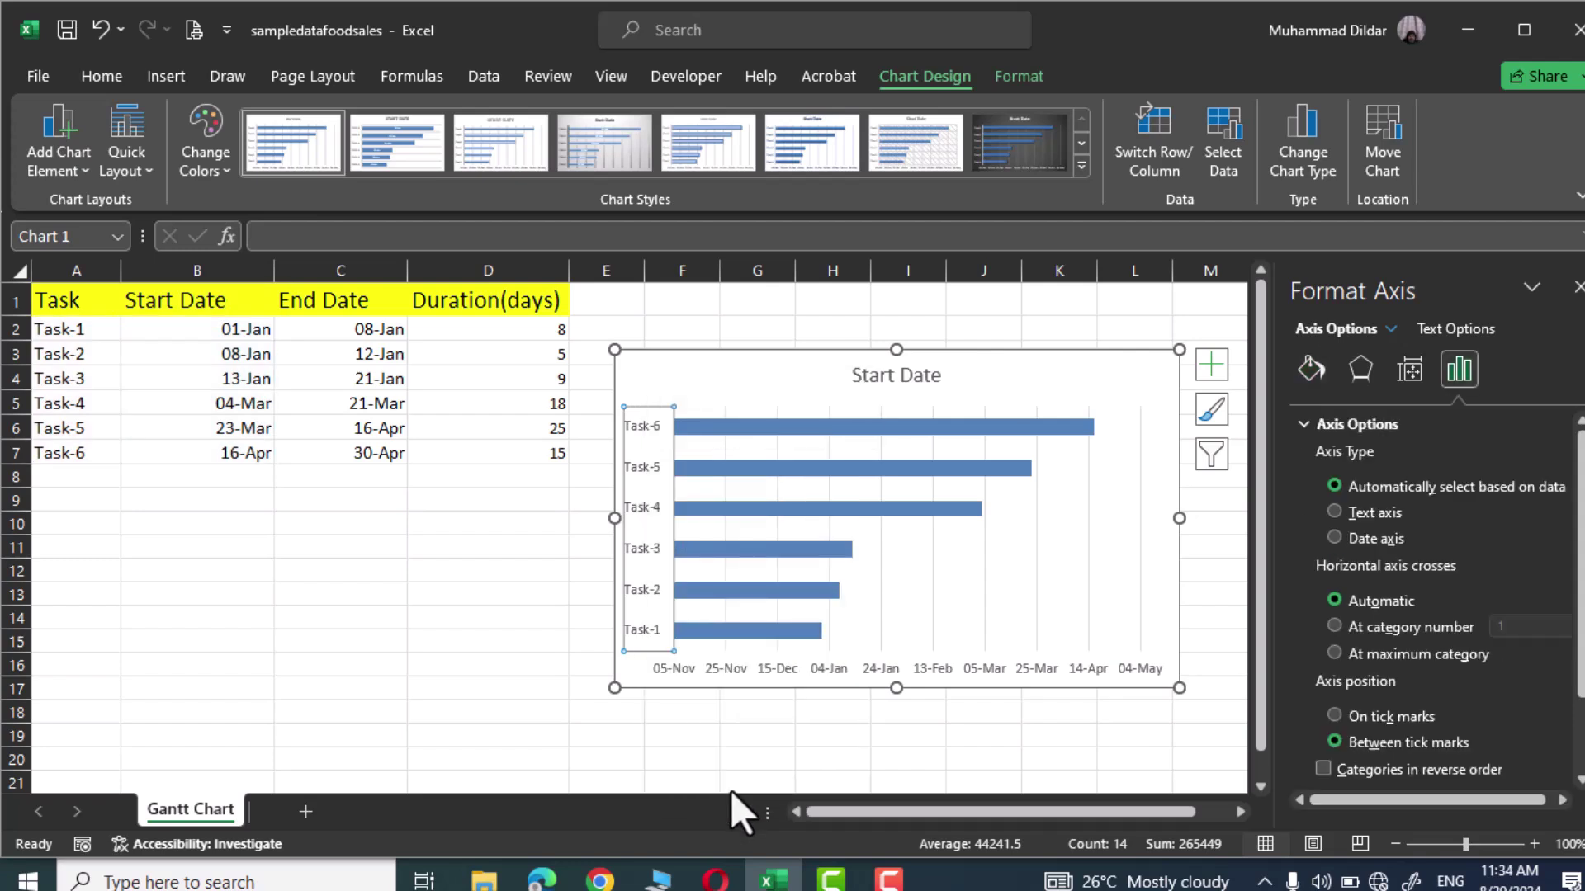
scroll(1568, 742, "down", 3)
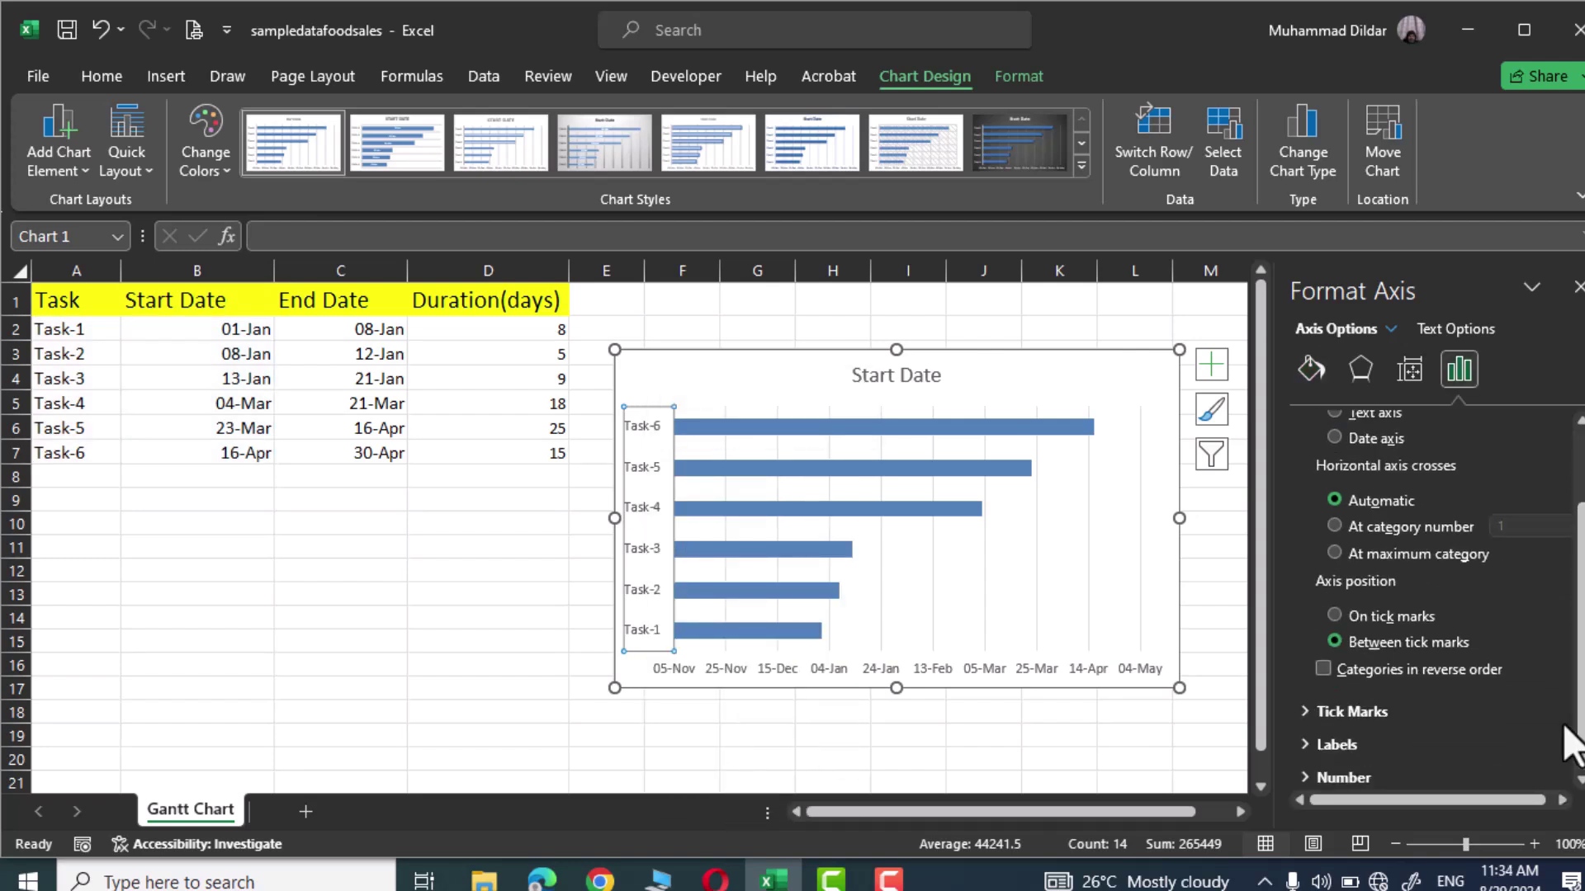
left_click(1323, 669)
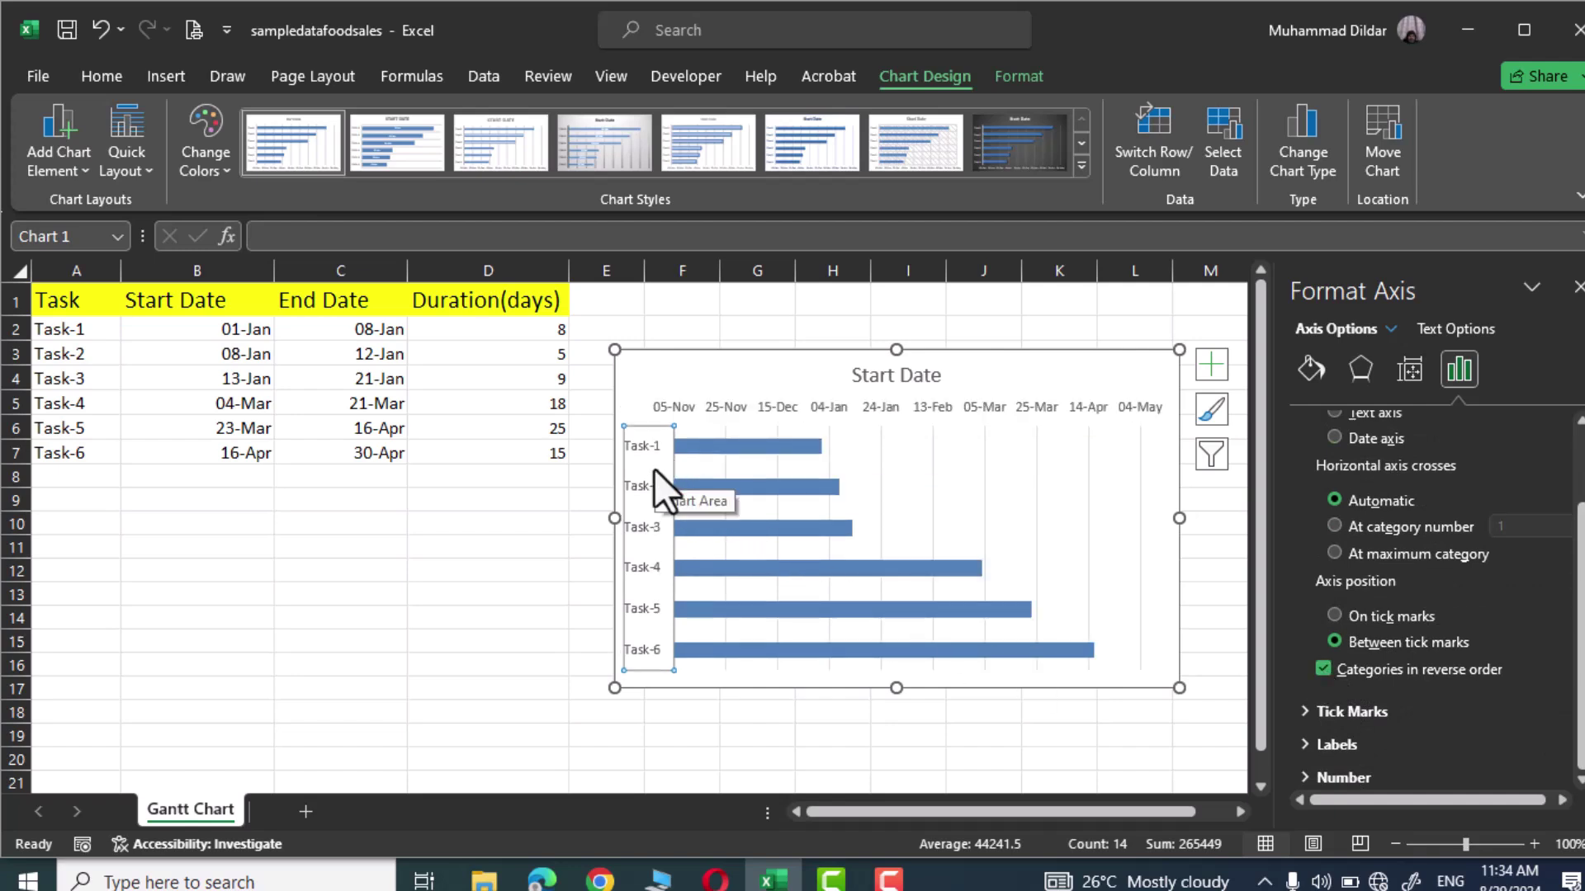
left_click(488, 617)
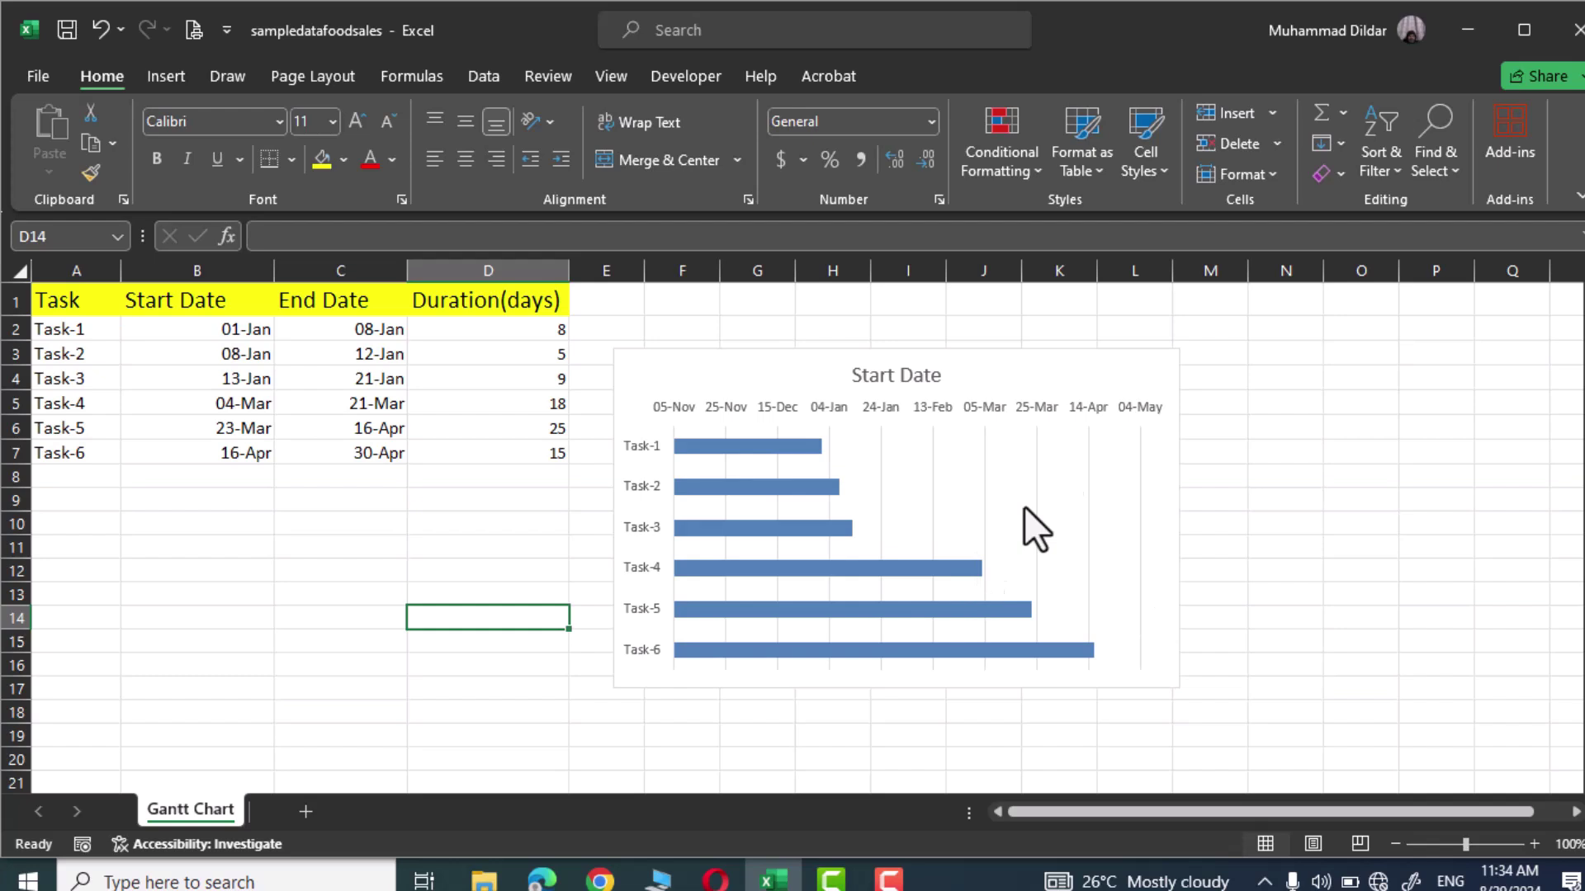
Step: Add a chart series named from D1 (Duration(days)) with values D2:D7
left_click(1114, 364)
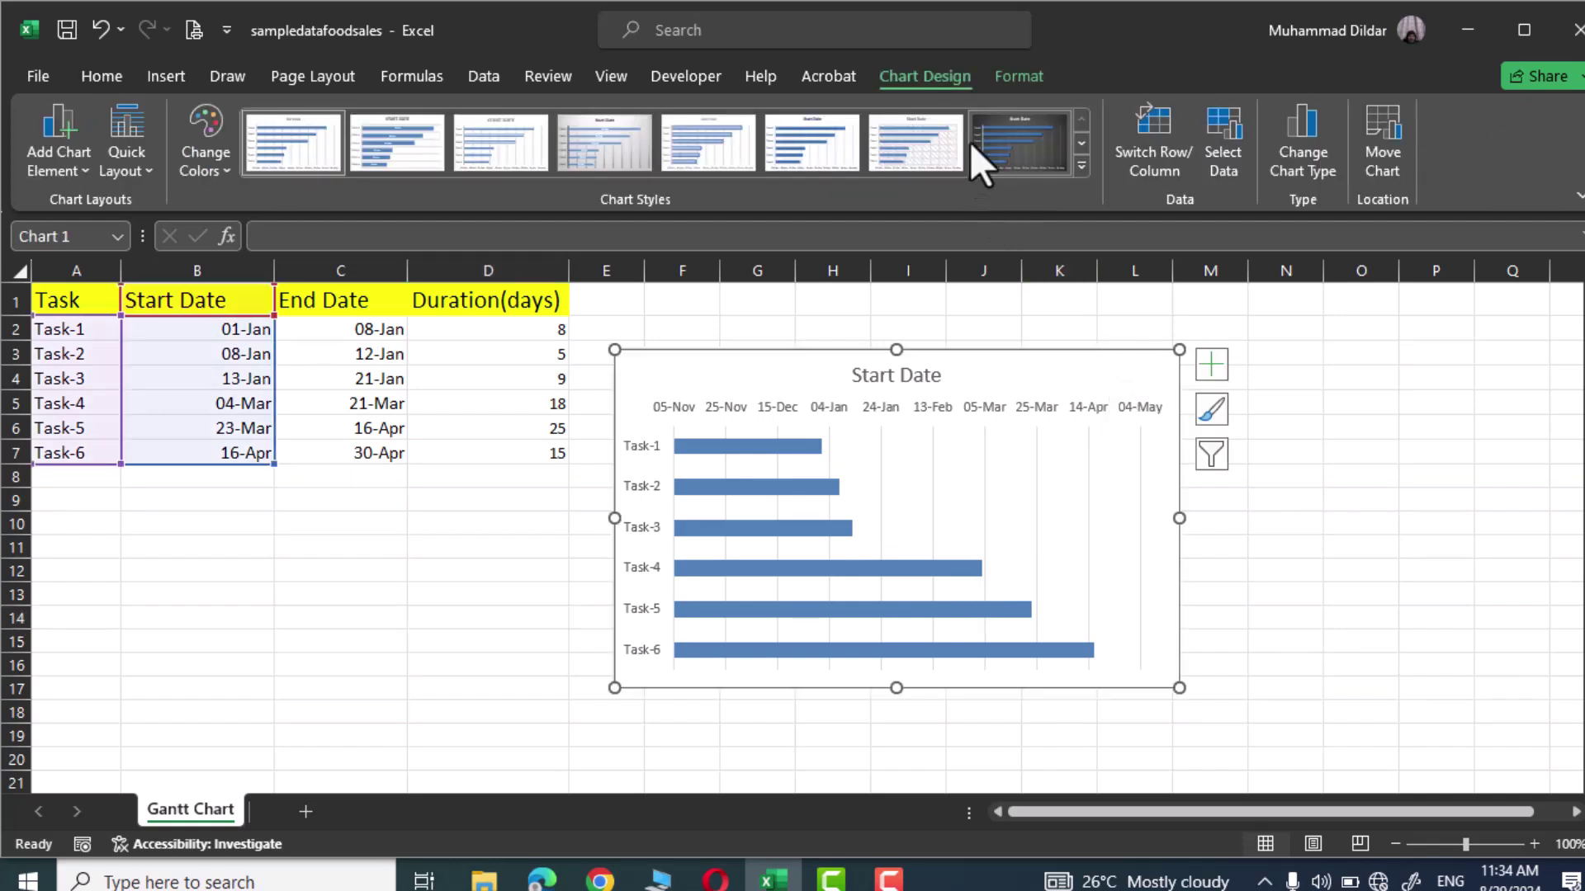
left_click(1226, 145)
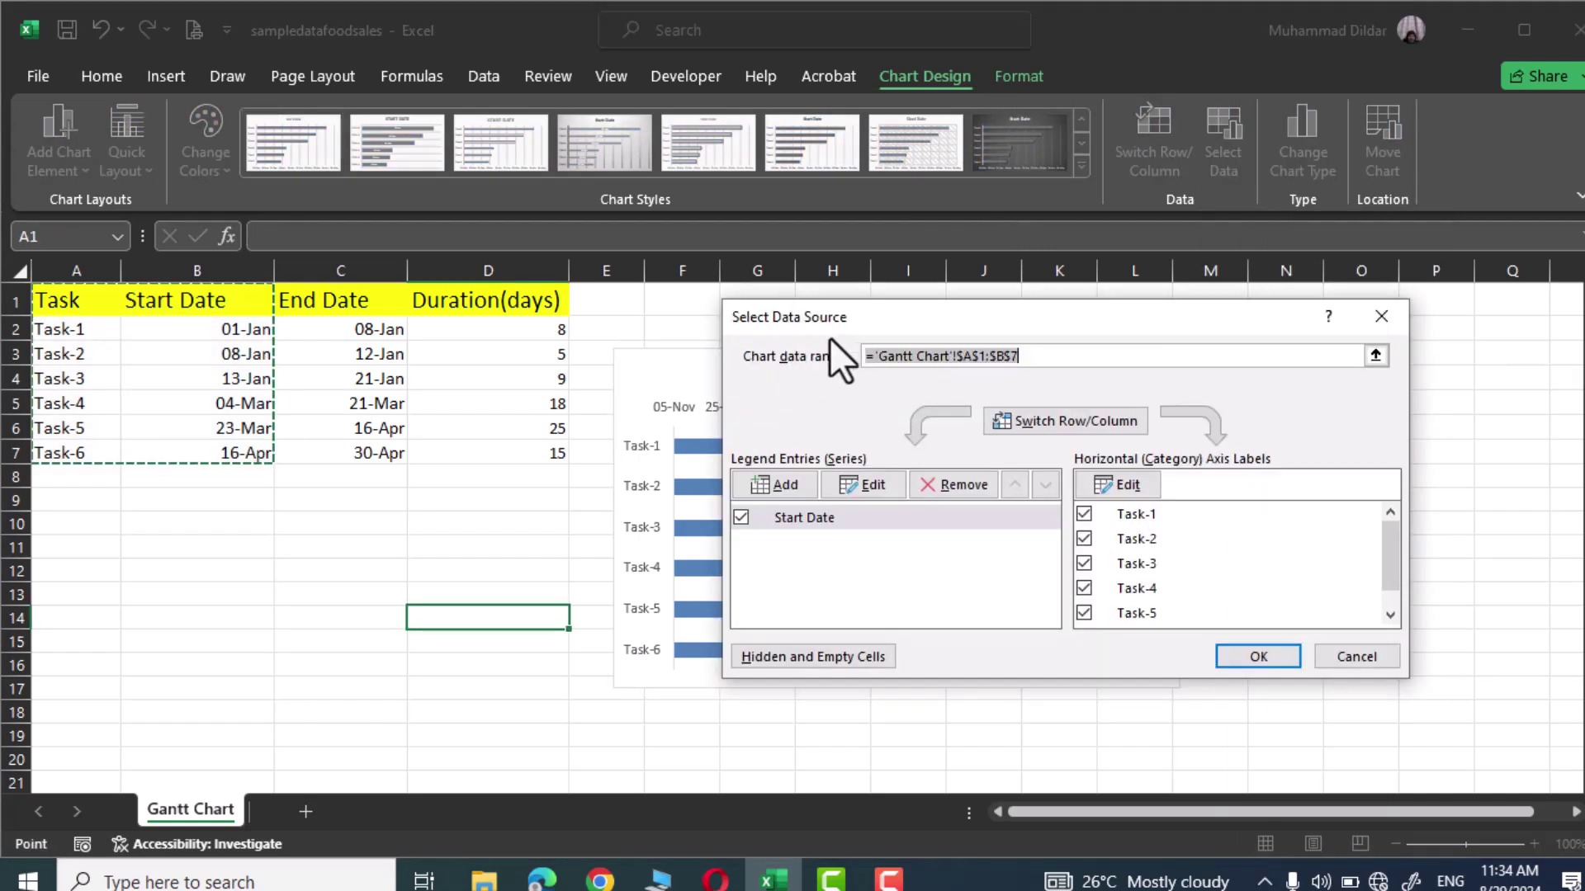
left_click(777, 485)
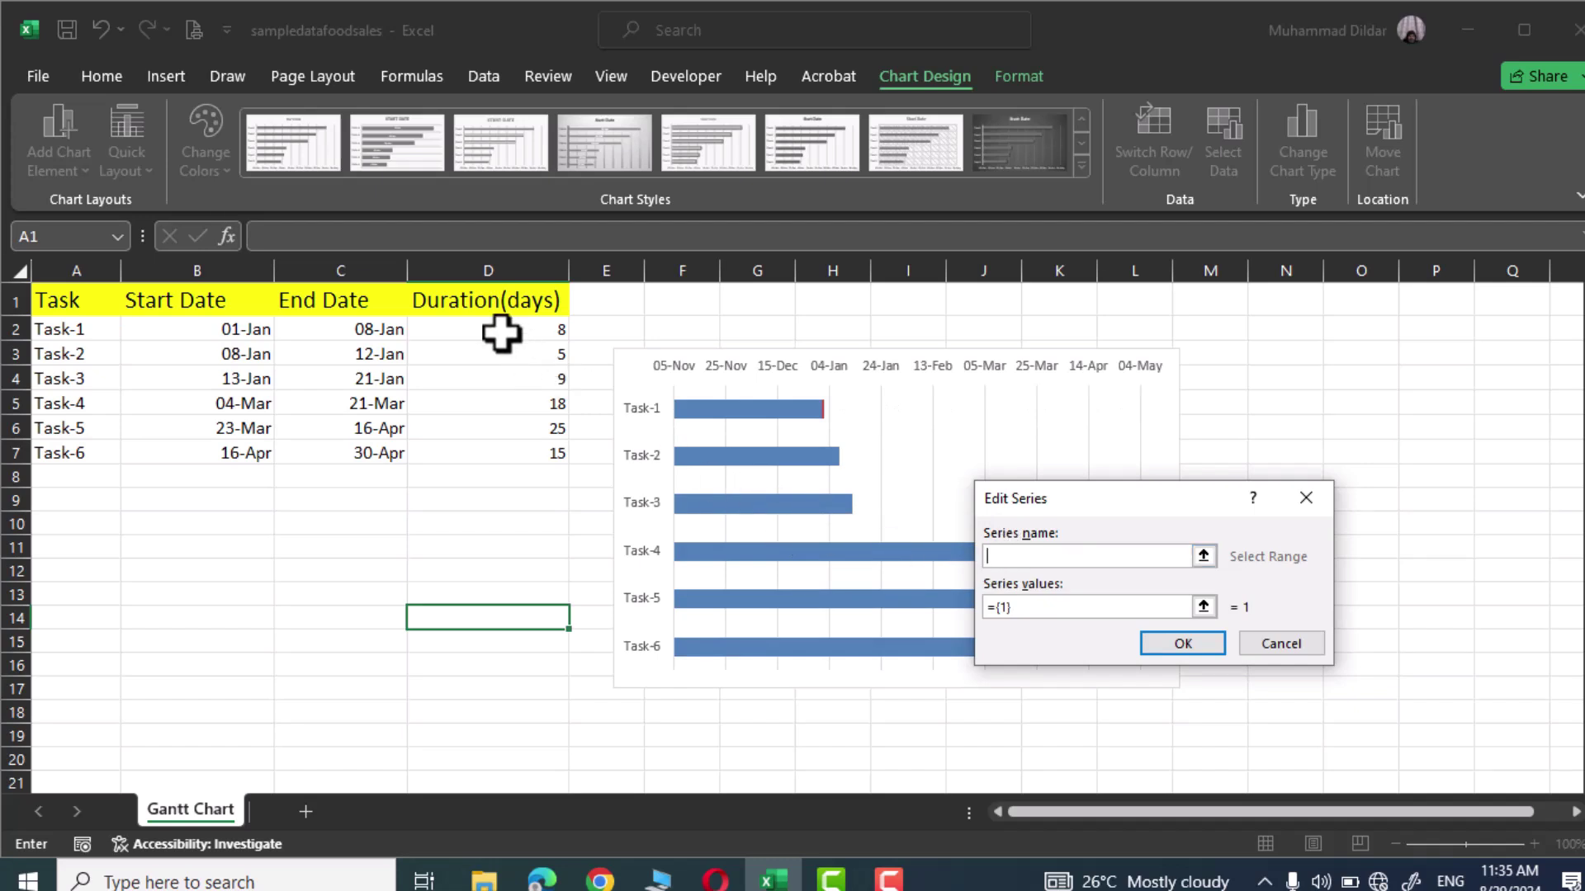
left_click(473, 303)
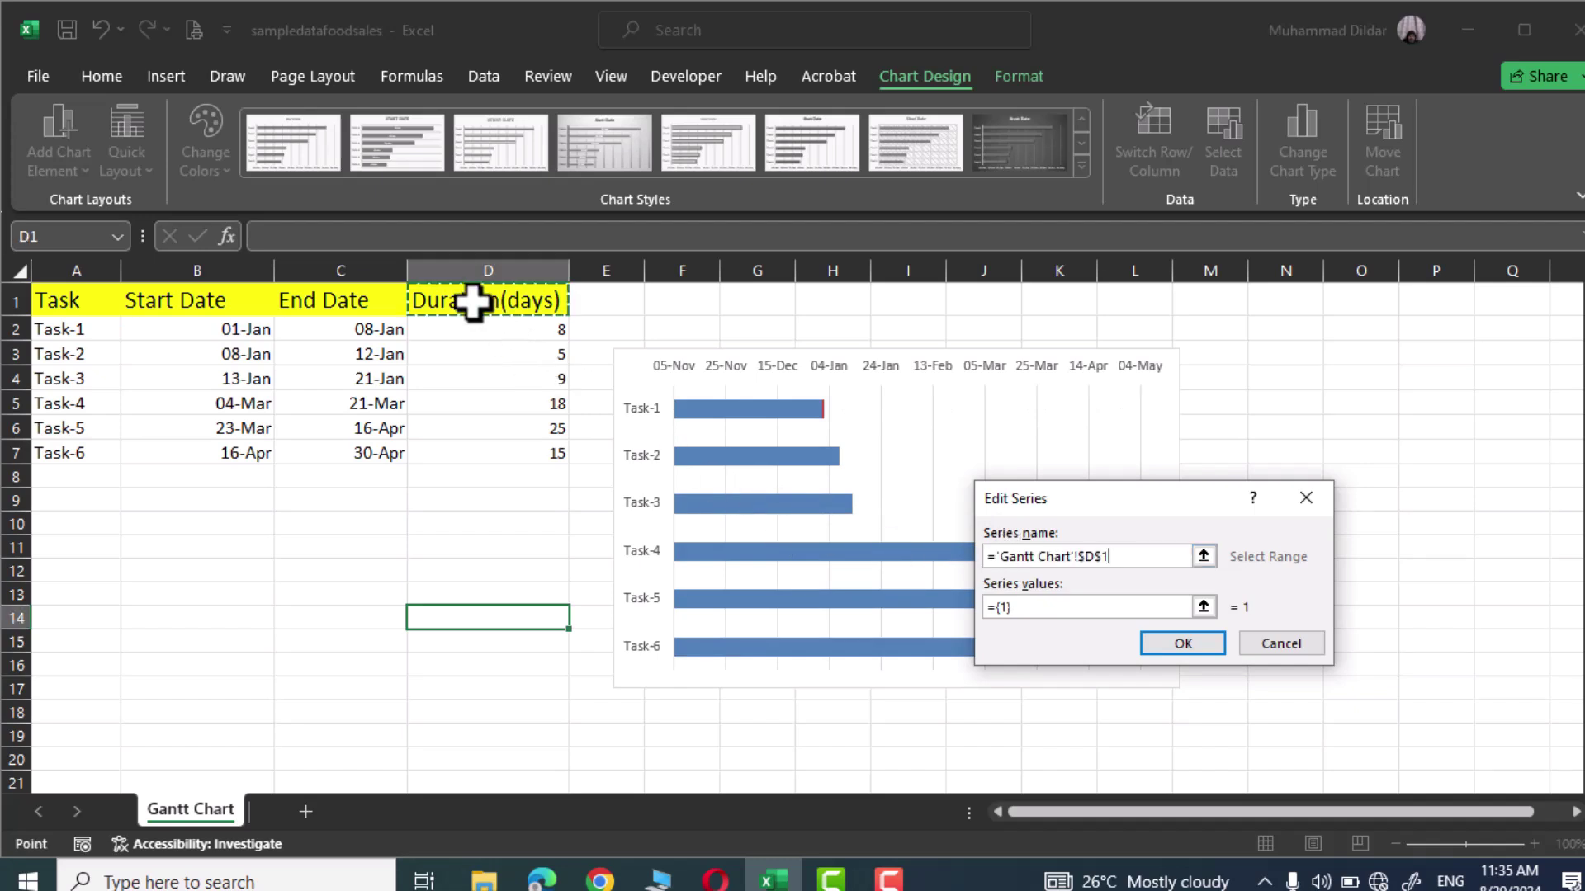
left_click(1018, 611)
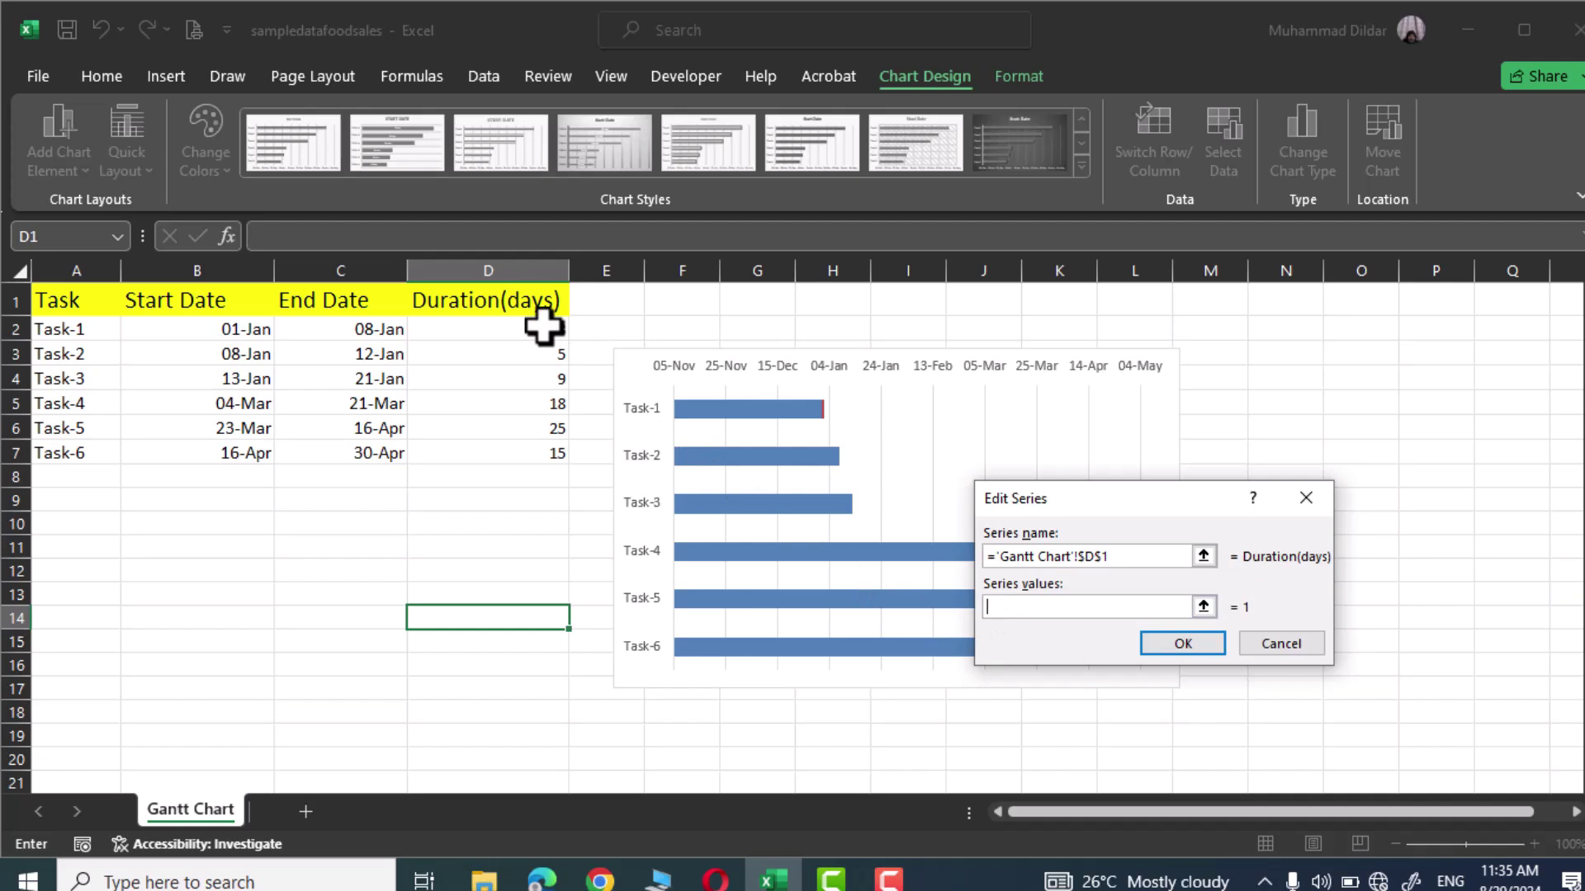
left_click_drag(542, 328, 542, 452)
left_click(1185, 648)
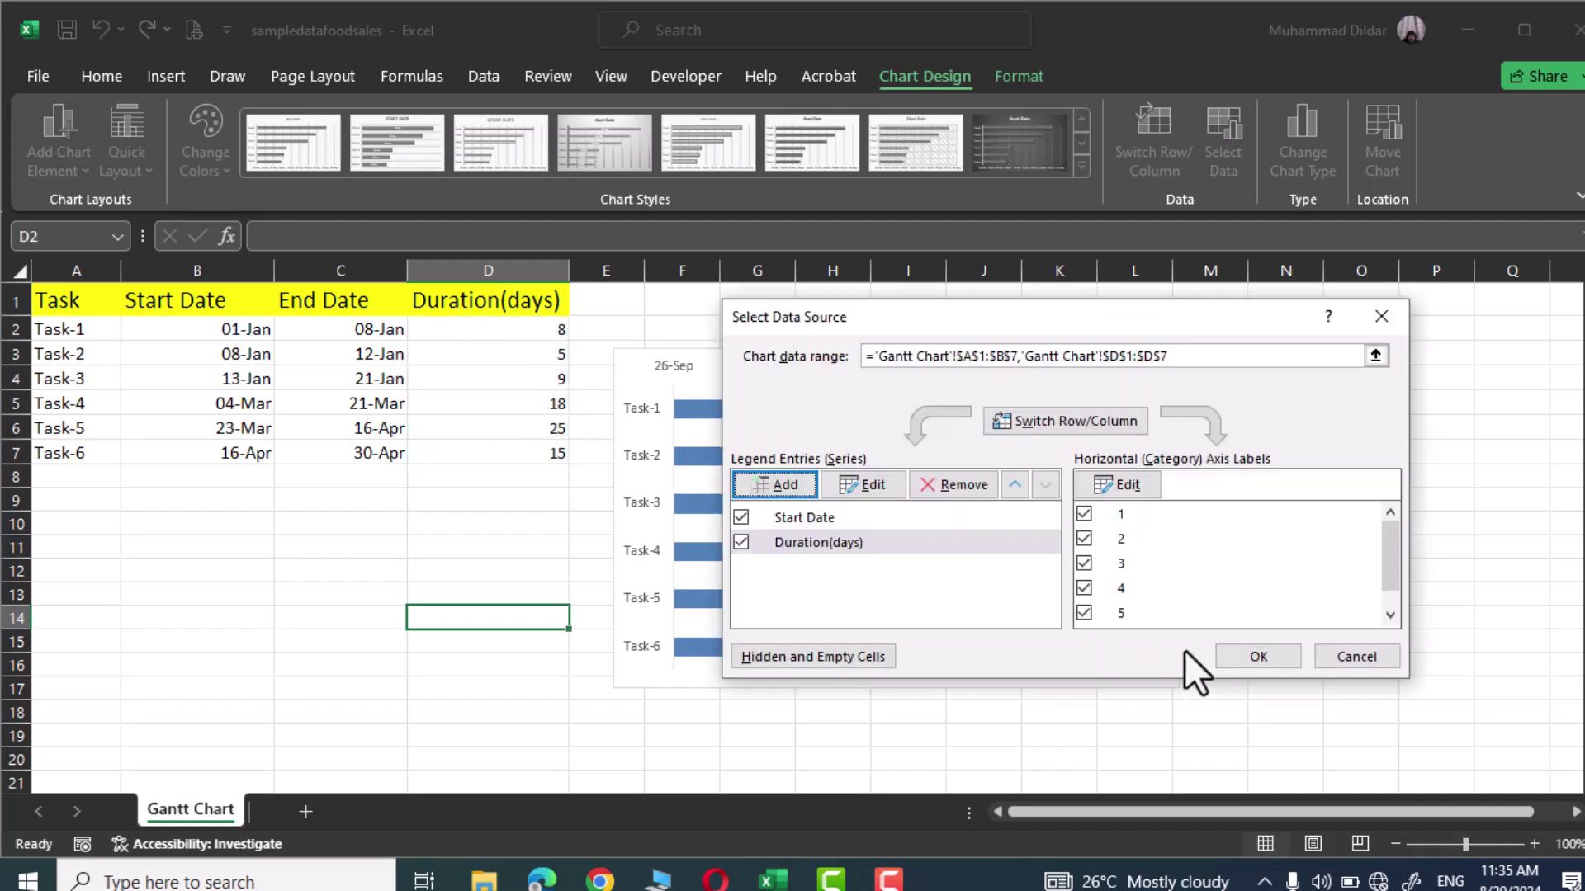
left_click(1256, 656)
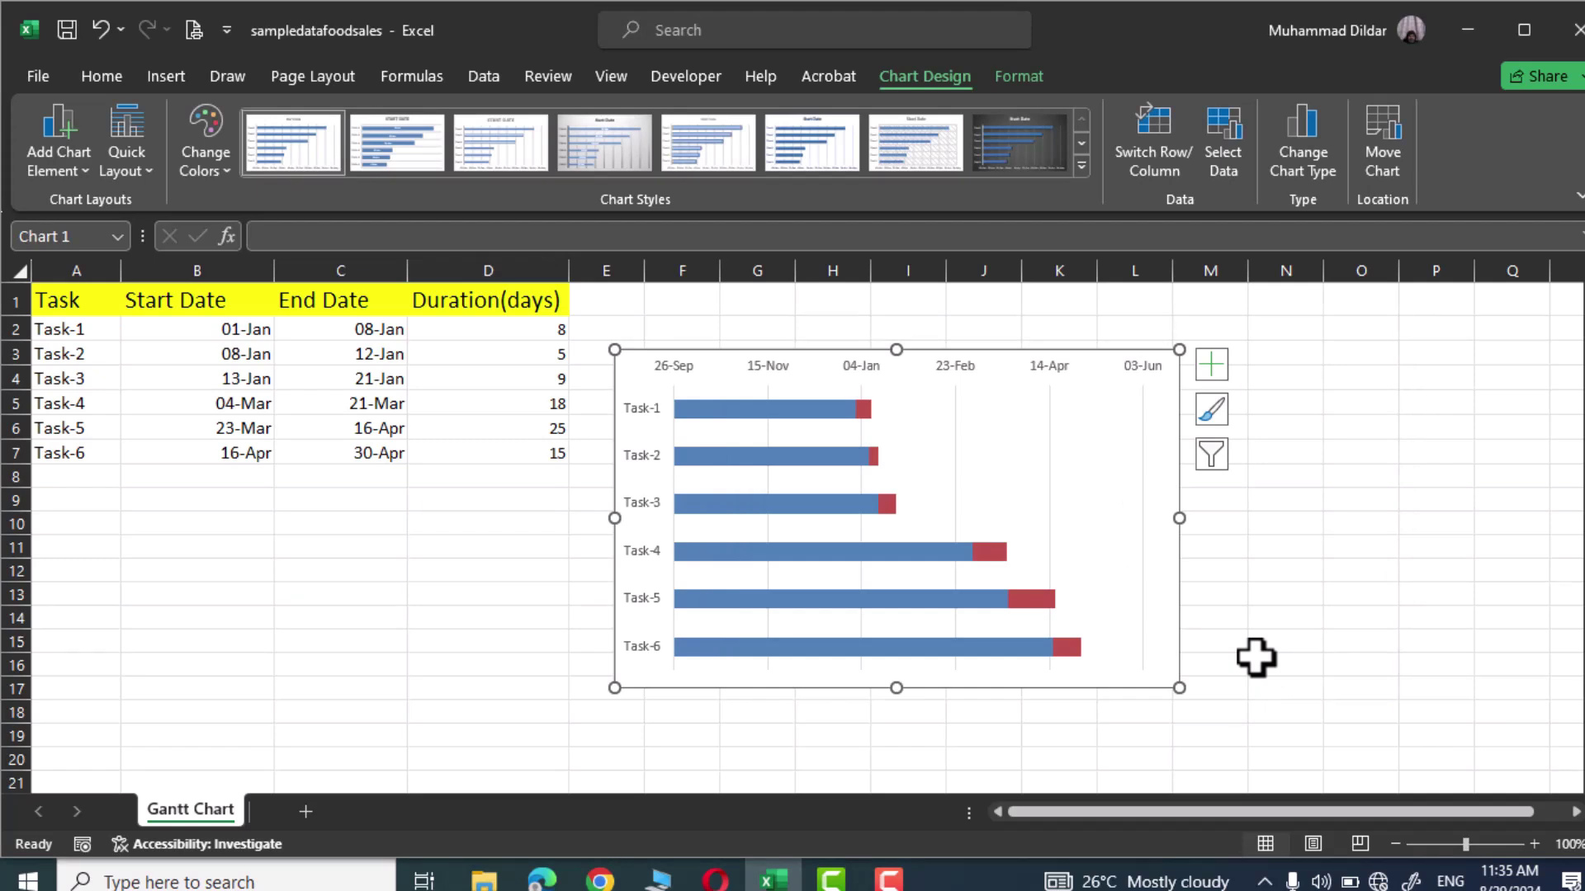
Step: Give the blue Start Date bars No Fill and No Outline
key("Escape")
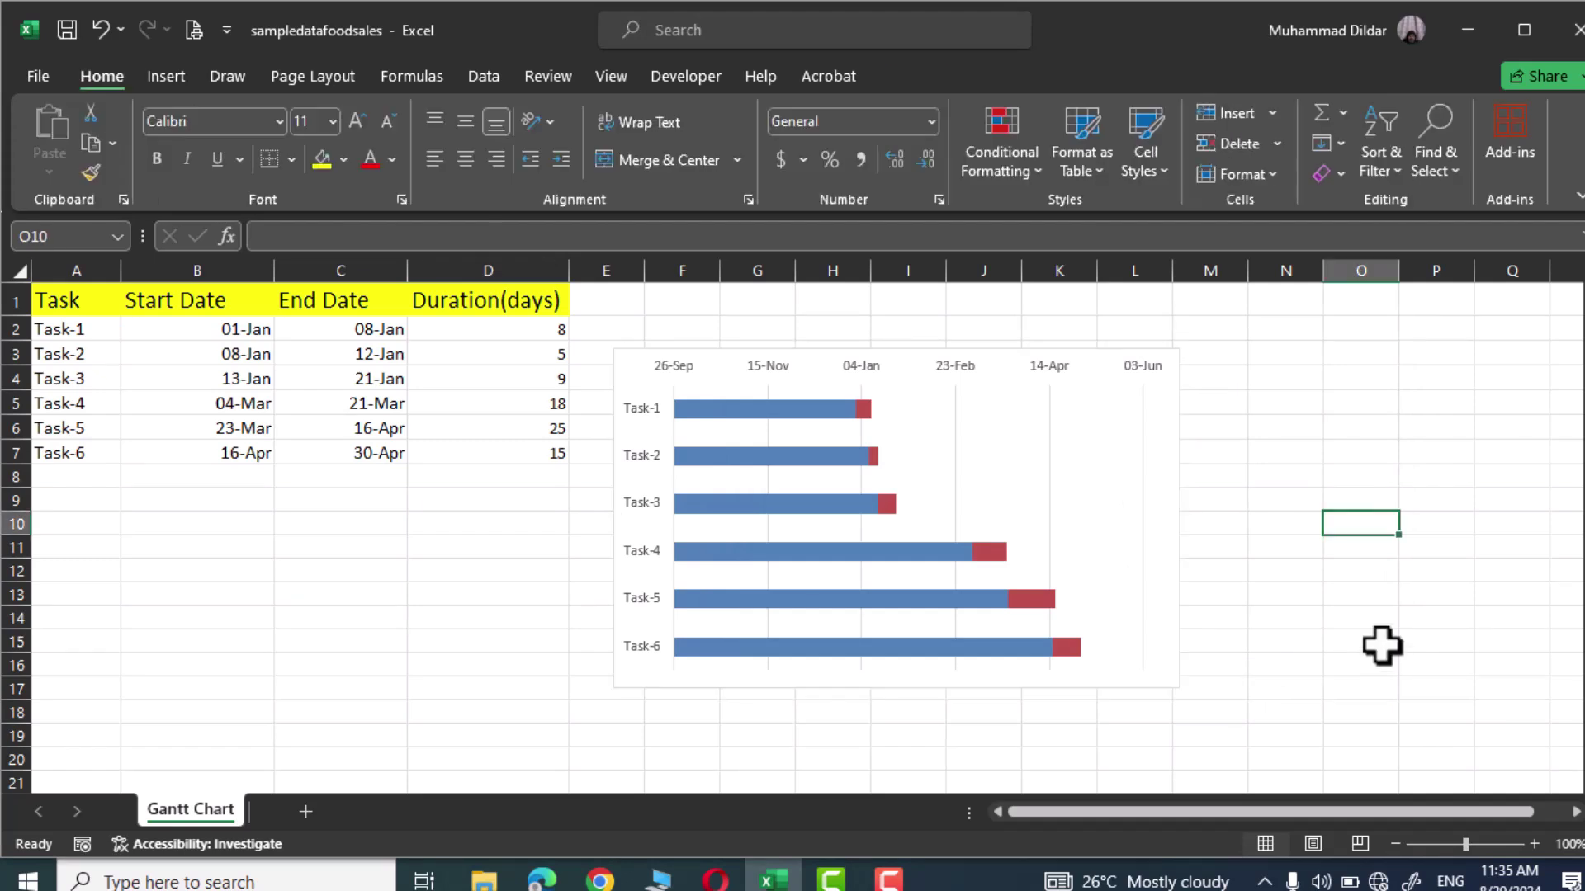
left_click(769, 414)
left_click(1023, 76)
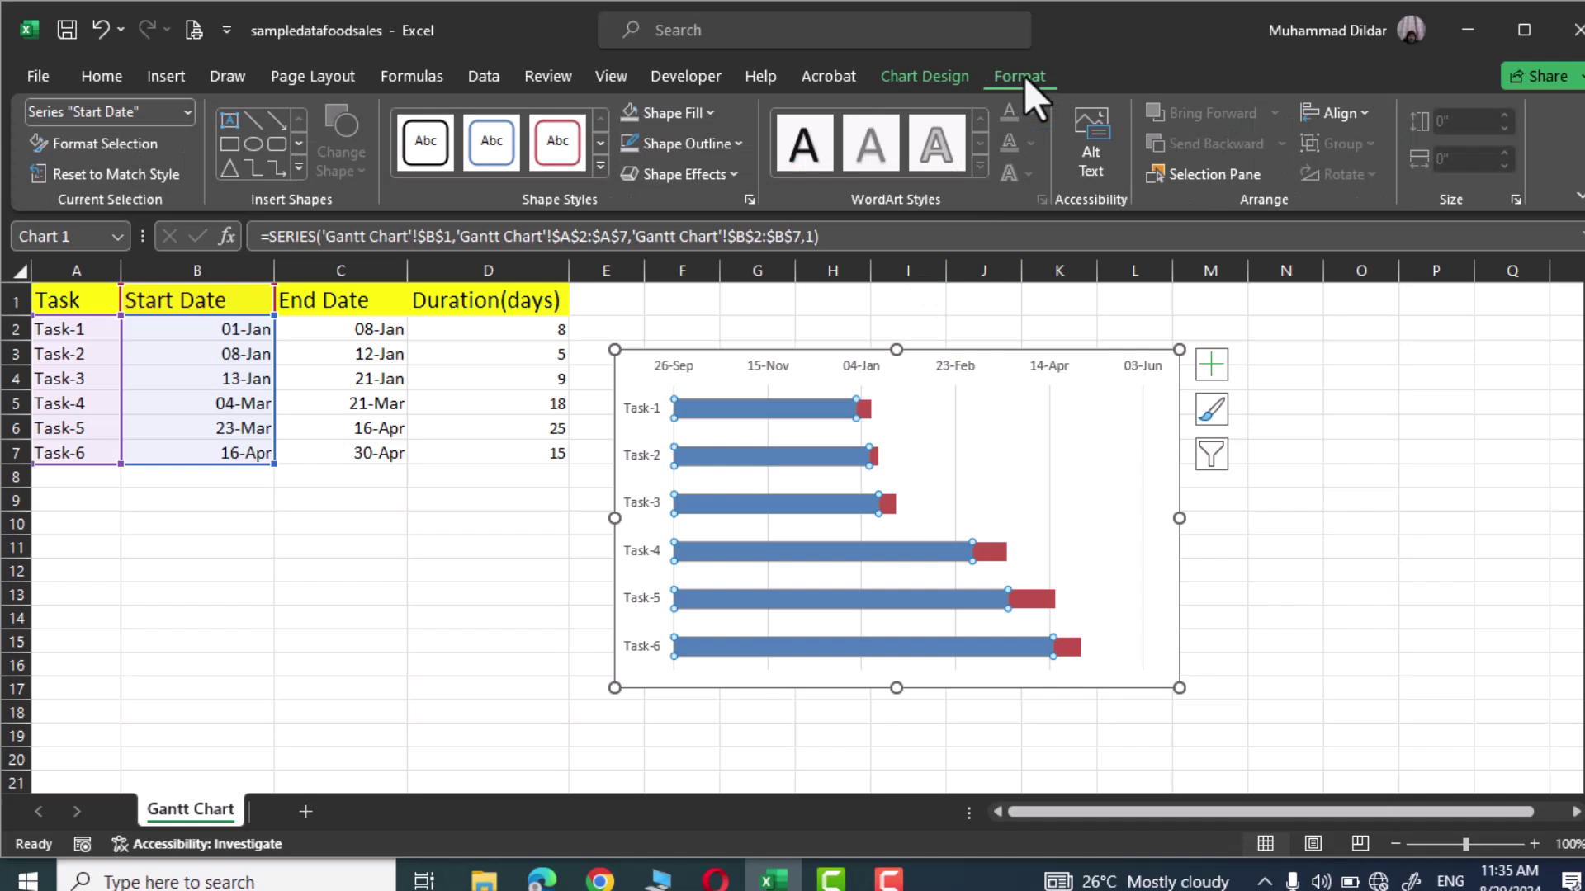
left_click(712, 115)
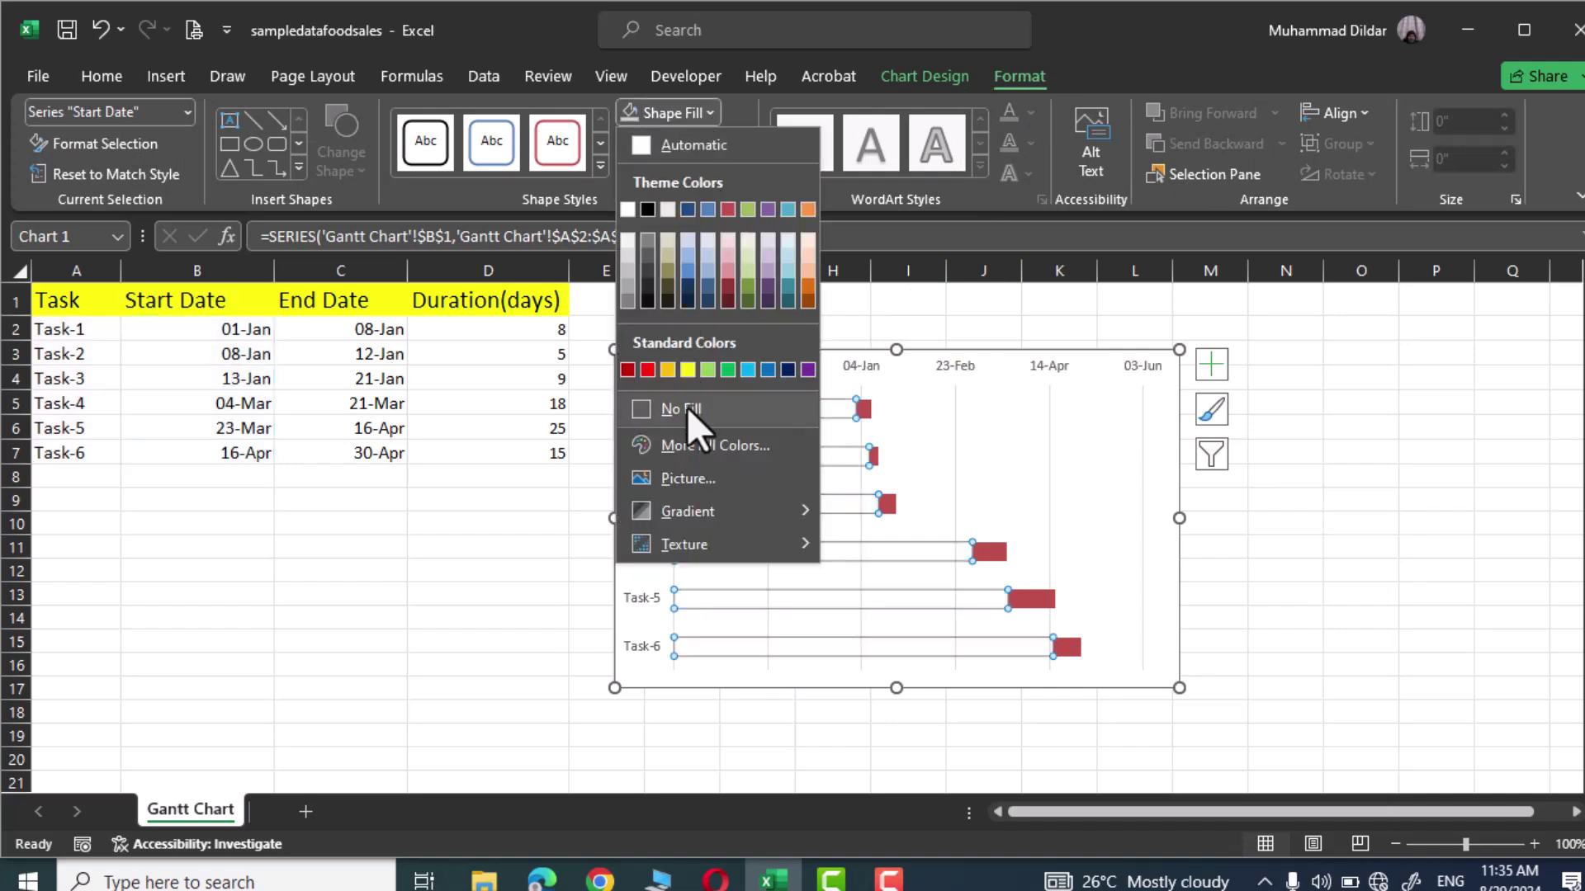
left_click(687, 408)
left_click(737, 143)
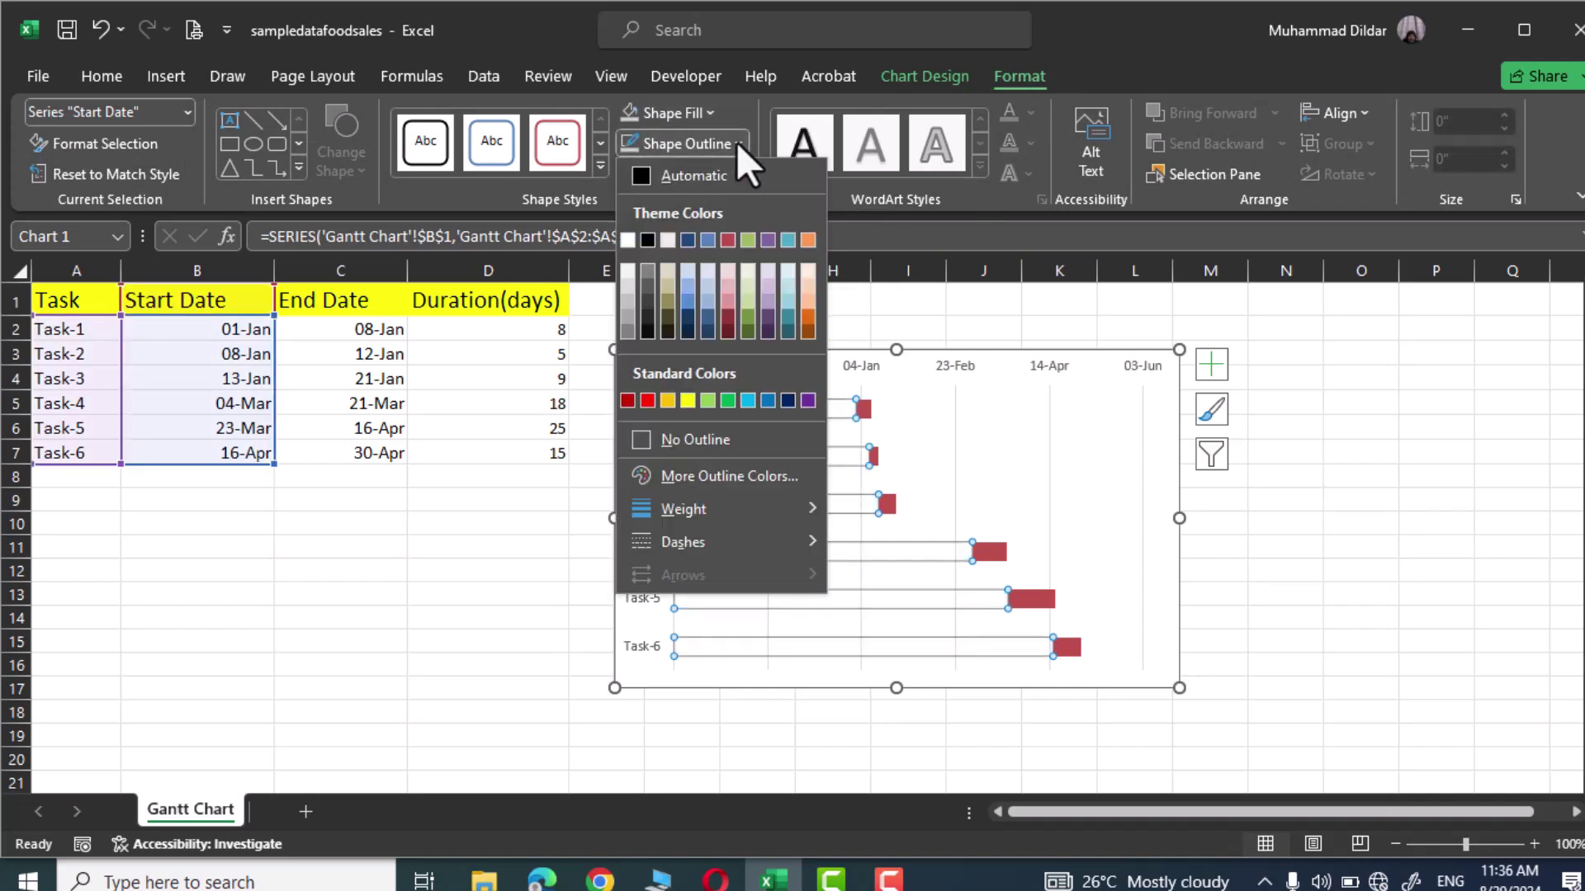
left_click(694, 442)
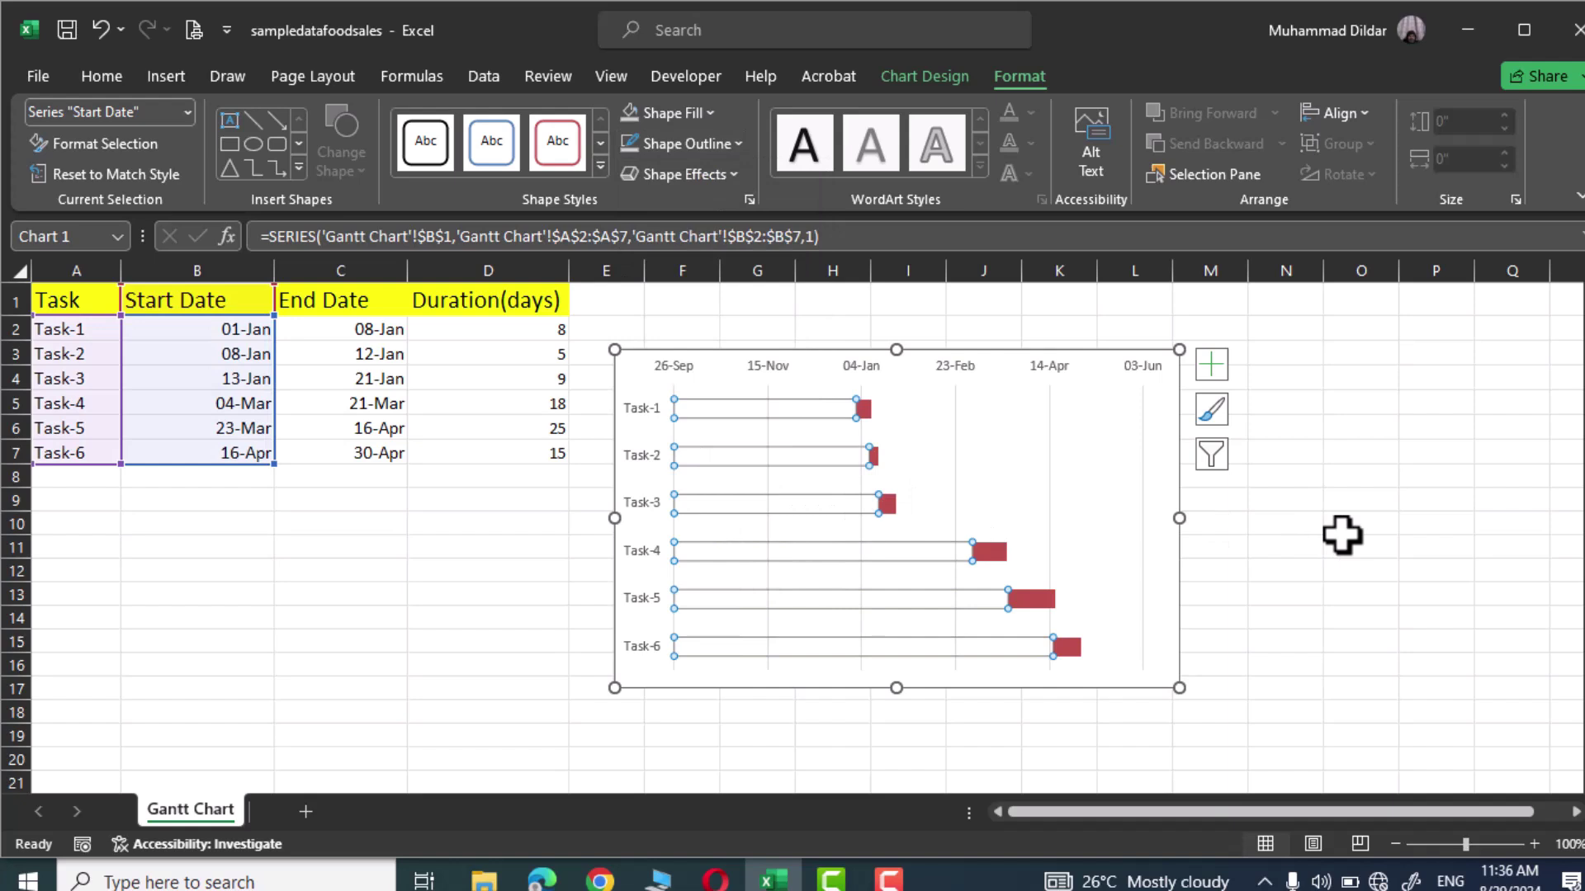
left_click(1341, 533)
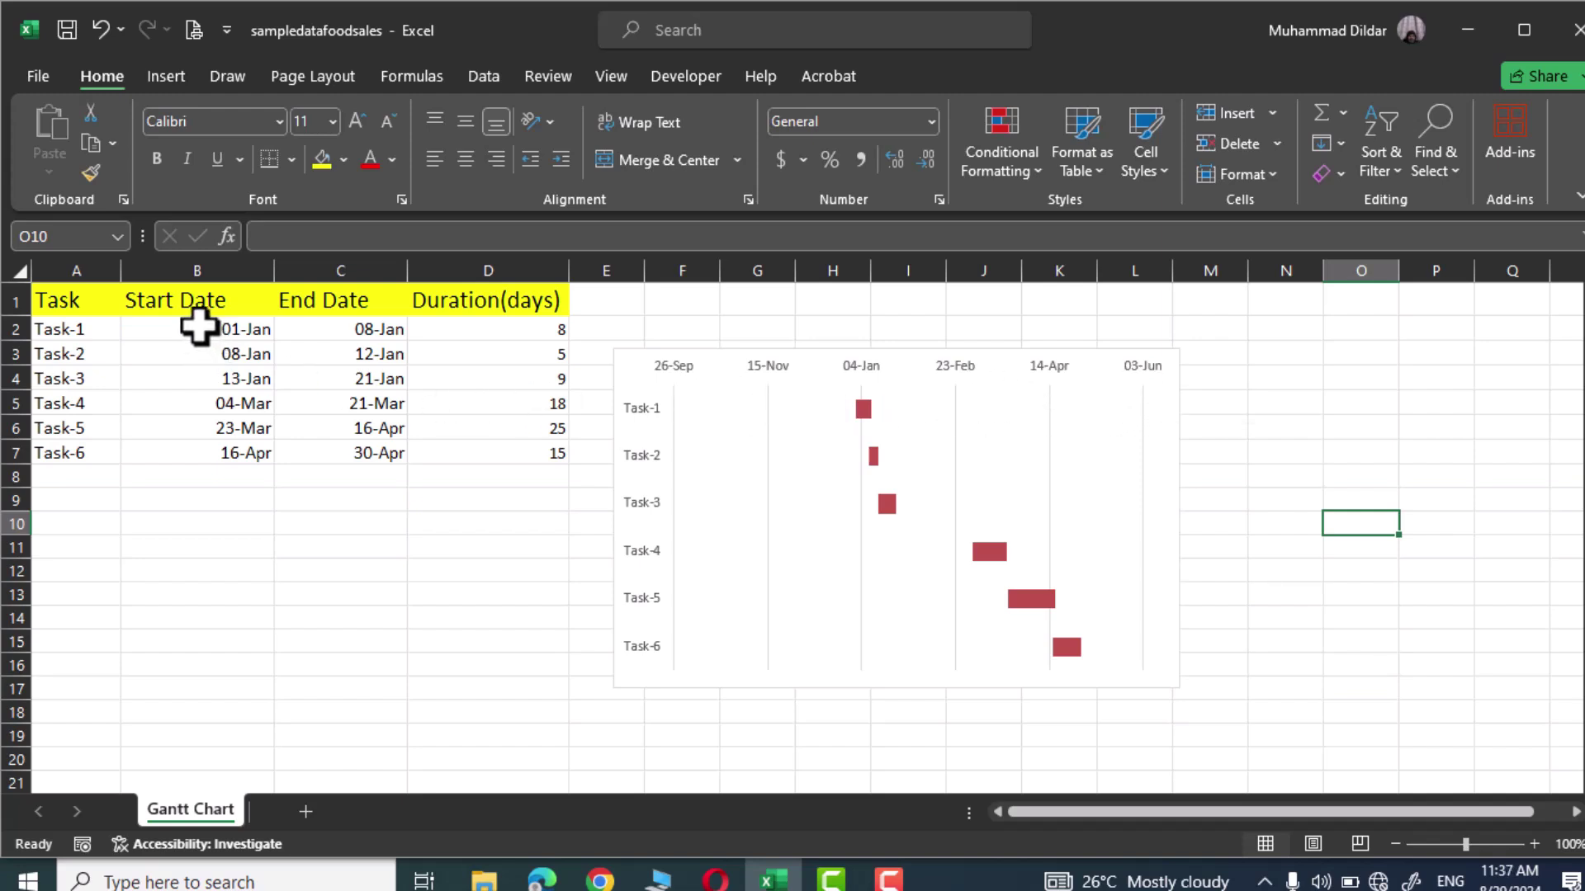
Step: Set the date axis bounds to minimum 01-jan-21 and maximum 30-apr-21
left_click(248, 337)
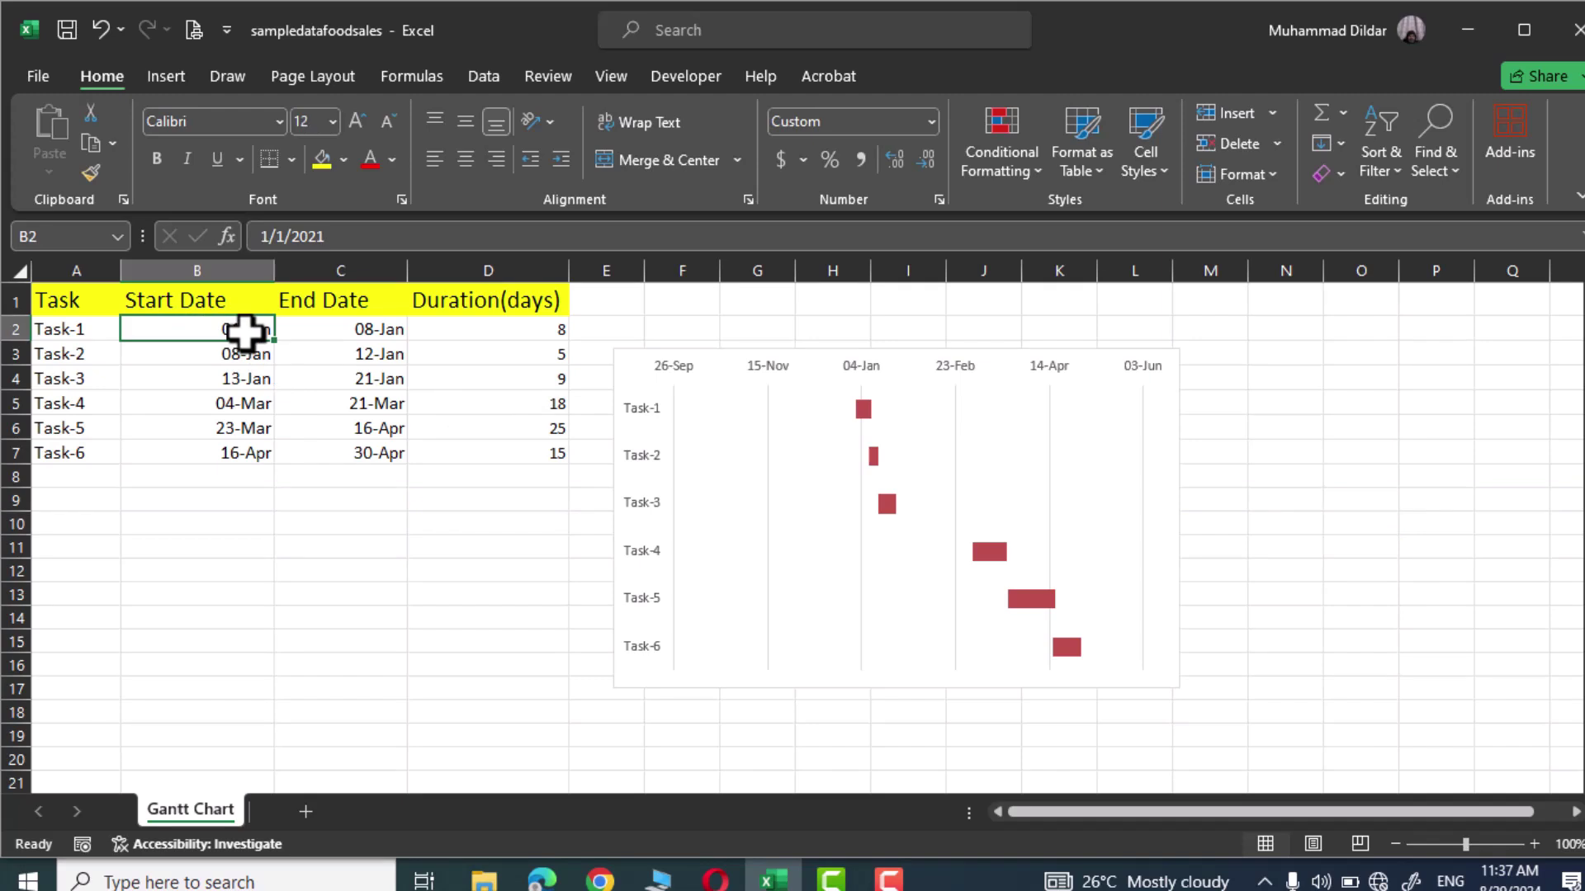
left_click(380, 460)
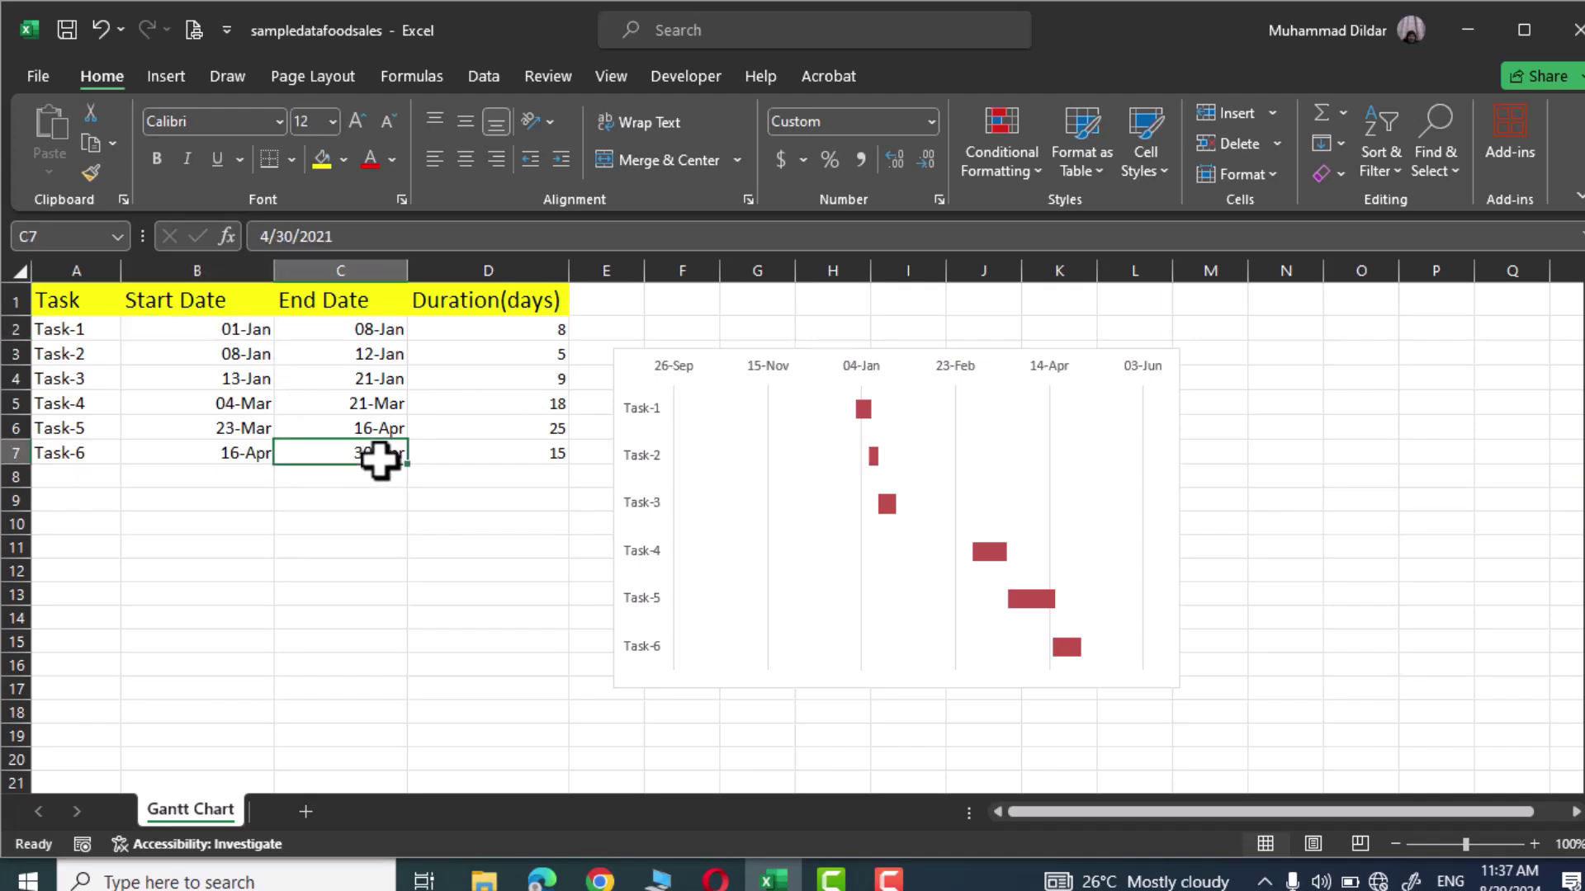
left_click(943, 366)
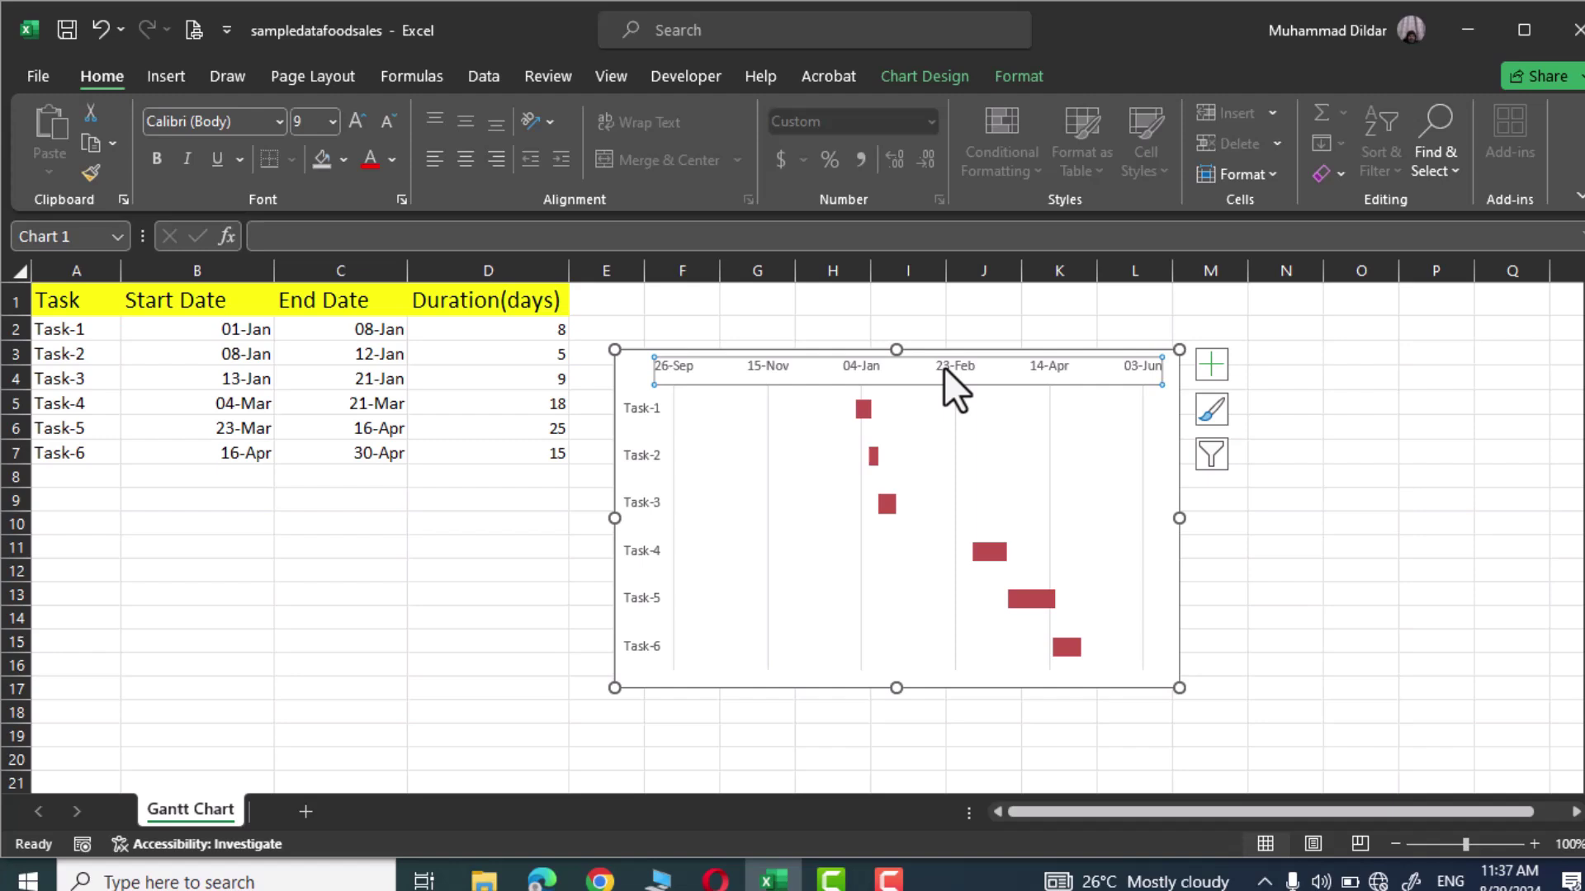
right_click(944, 367)
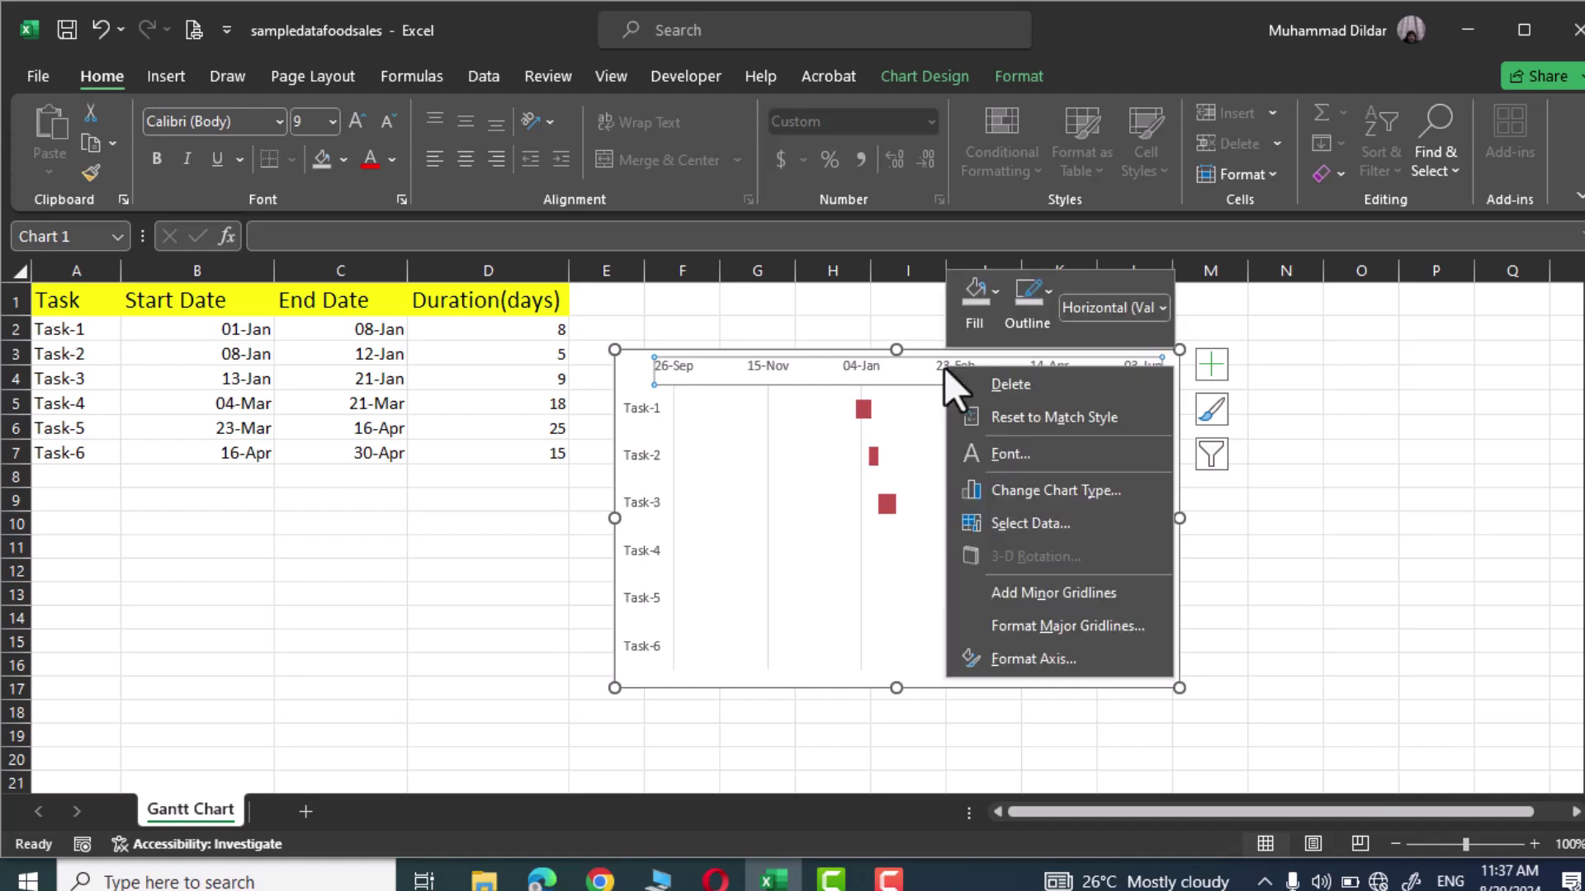
left_click(1014, 660)
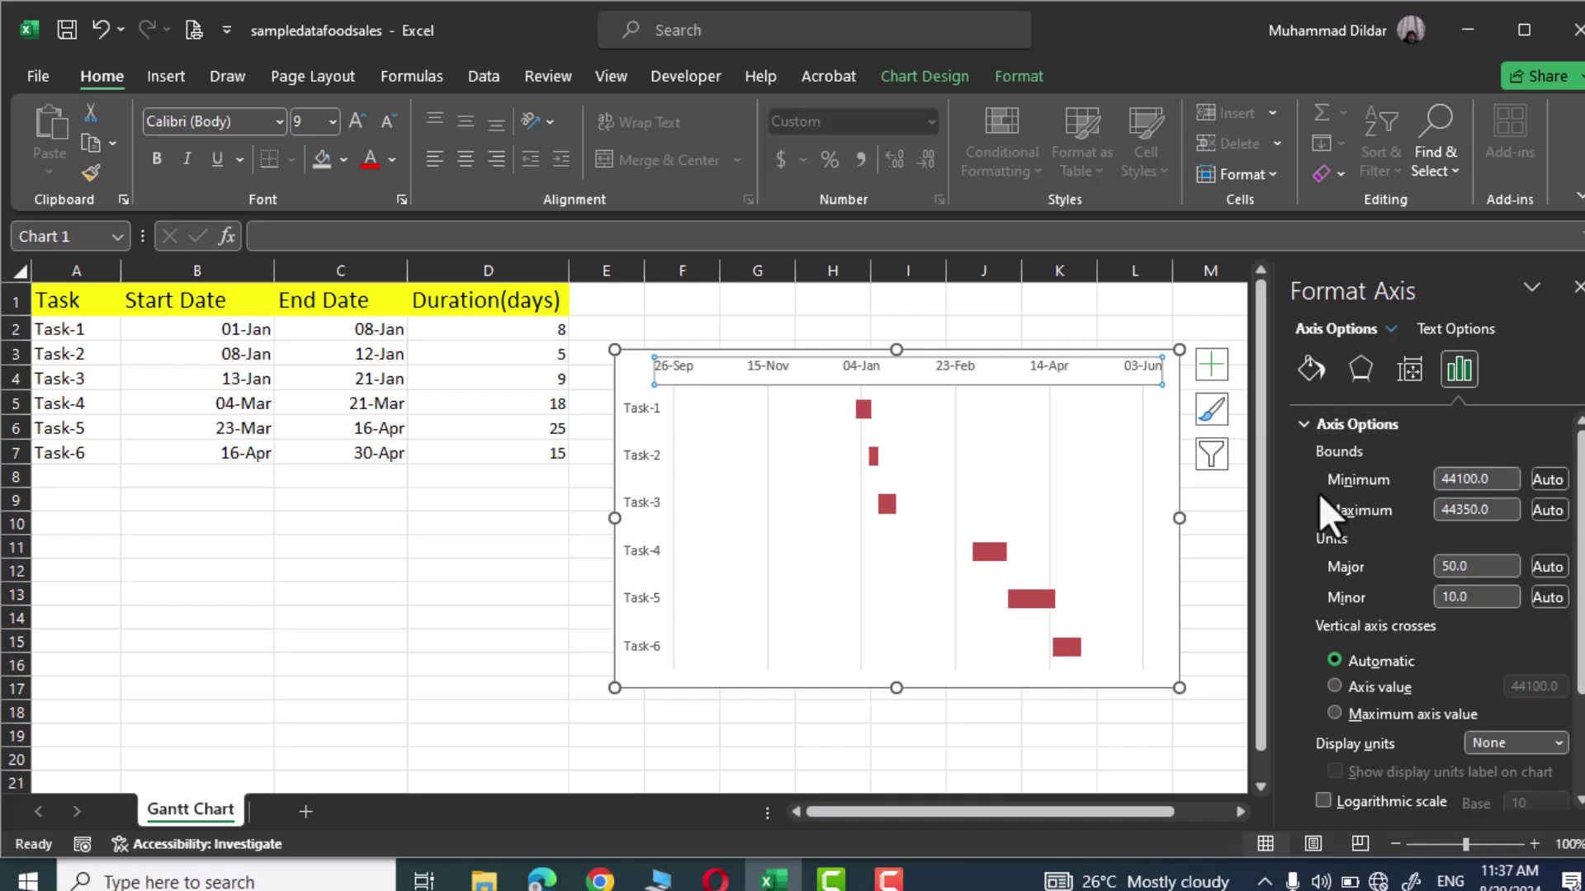
double_click(1500, 479)
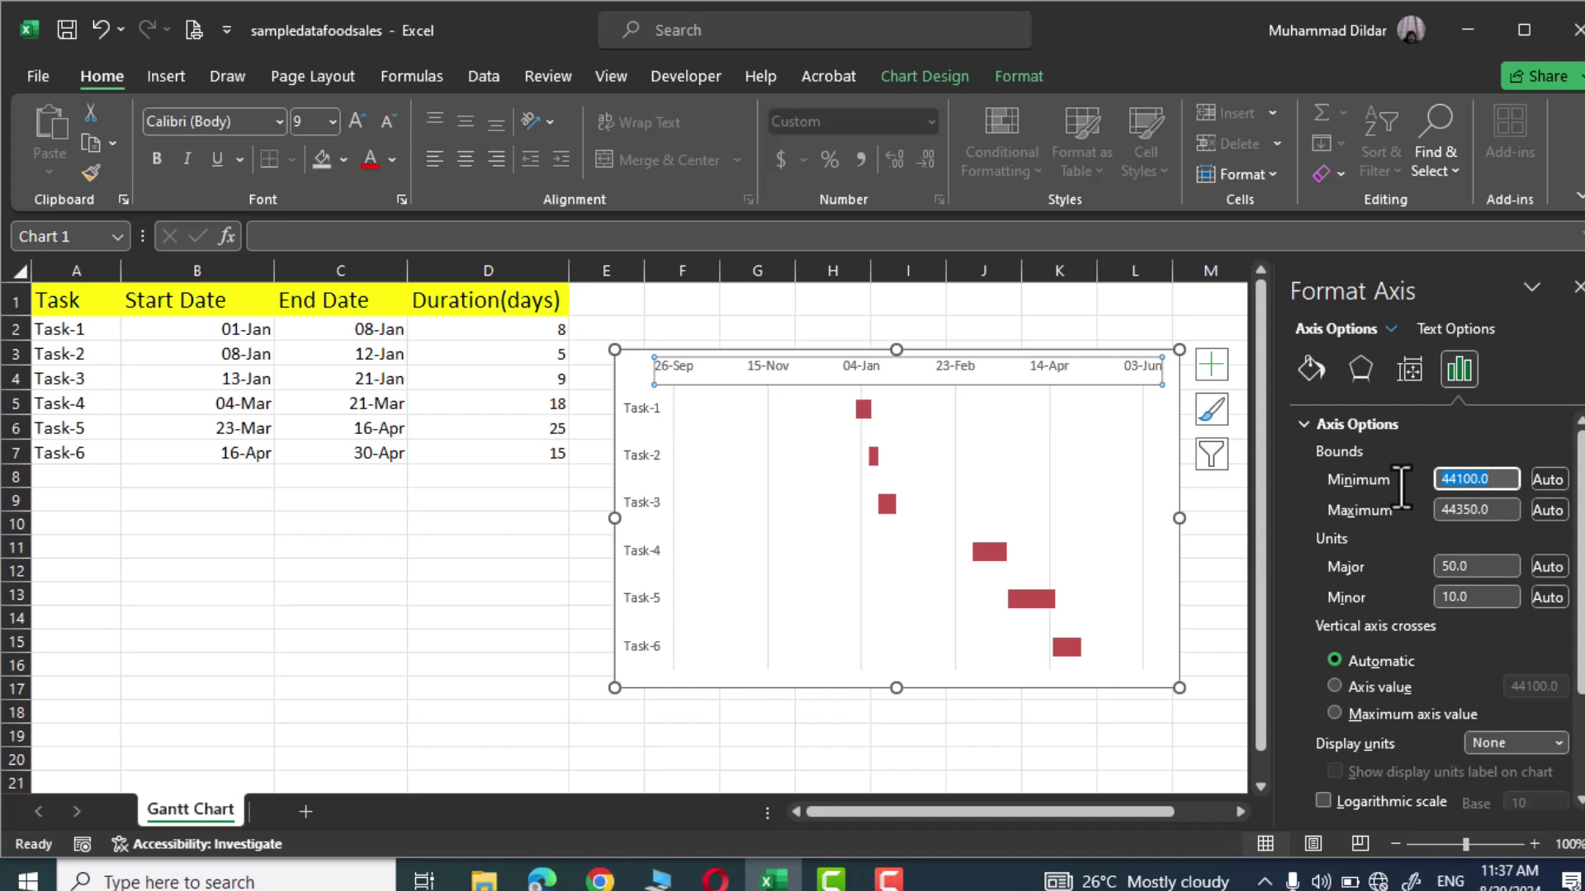
key("BackSpace")
type("01-jan-21")
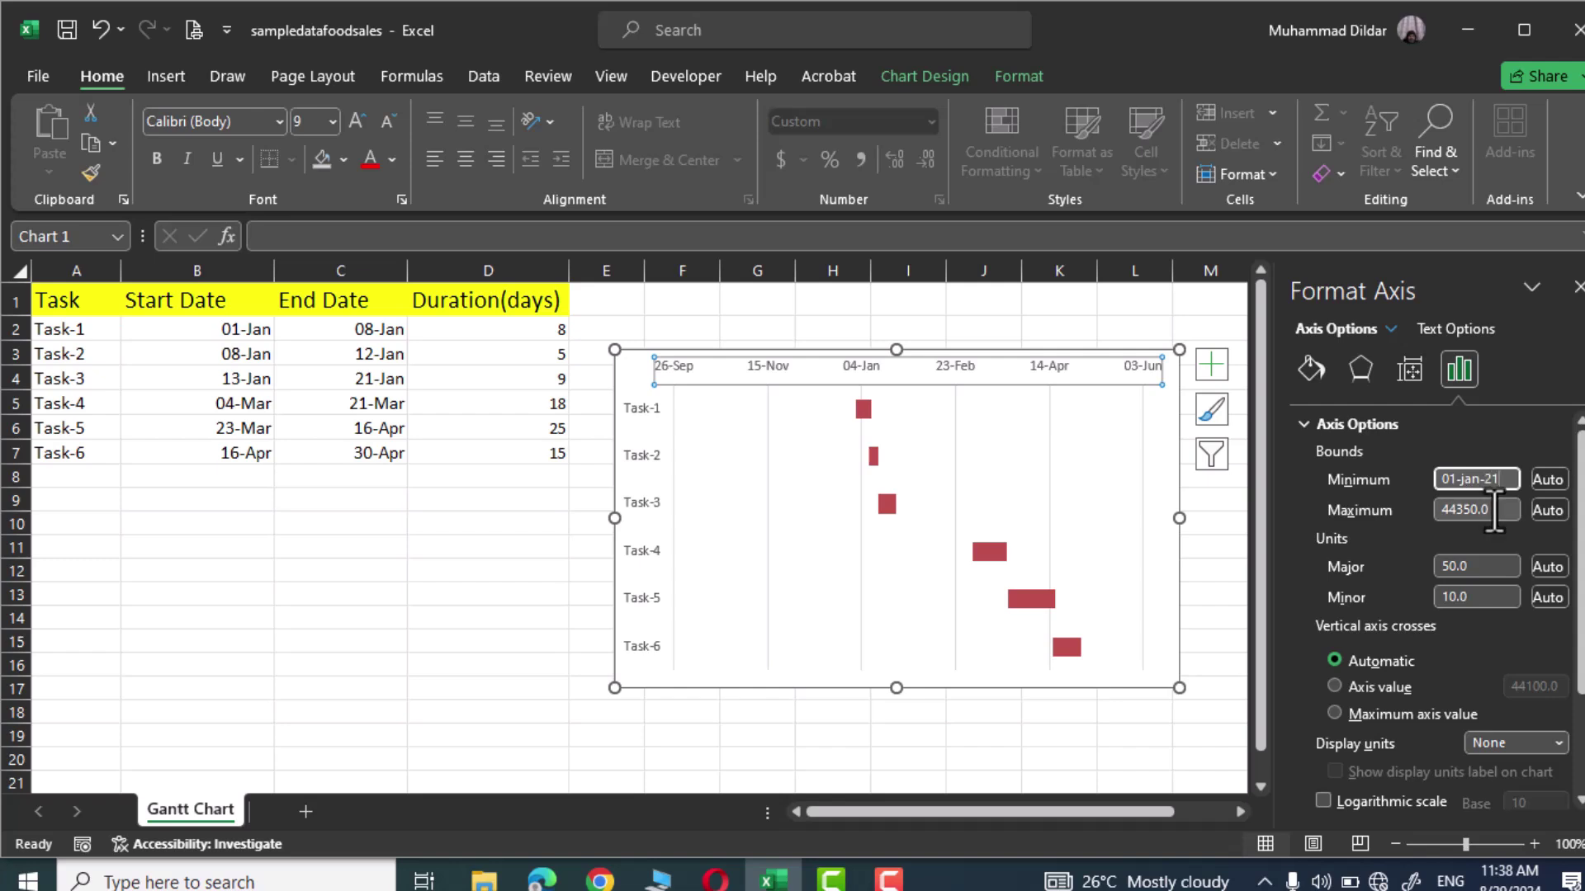
key("Tab")
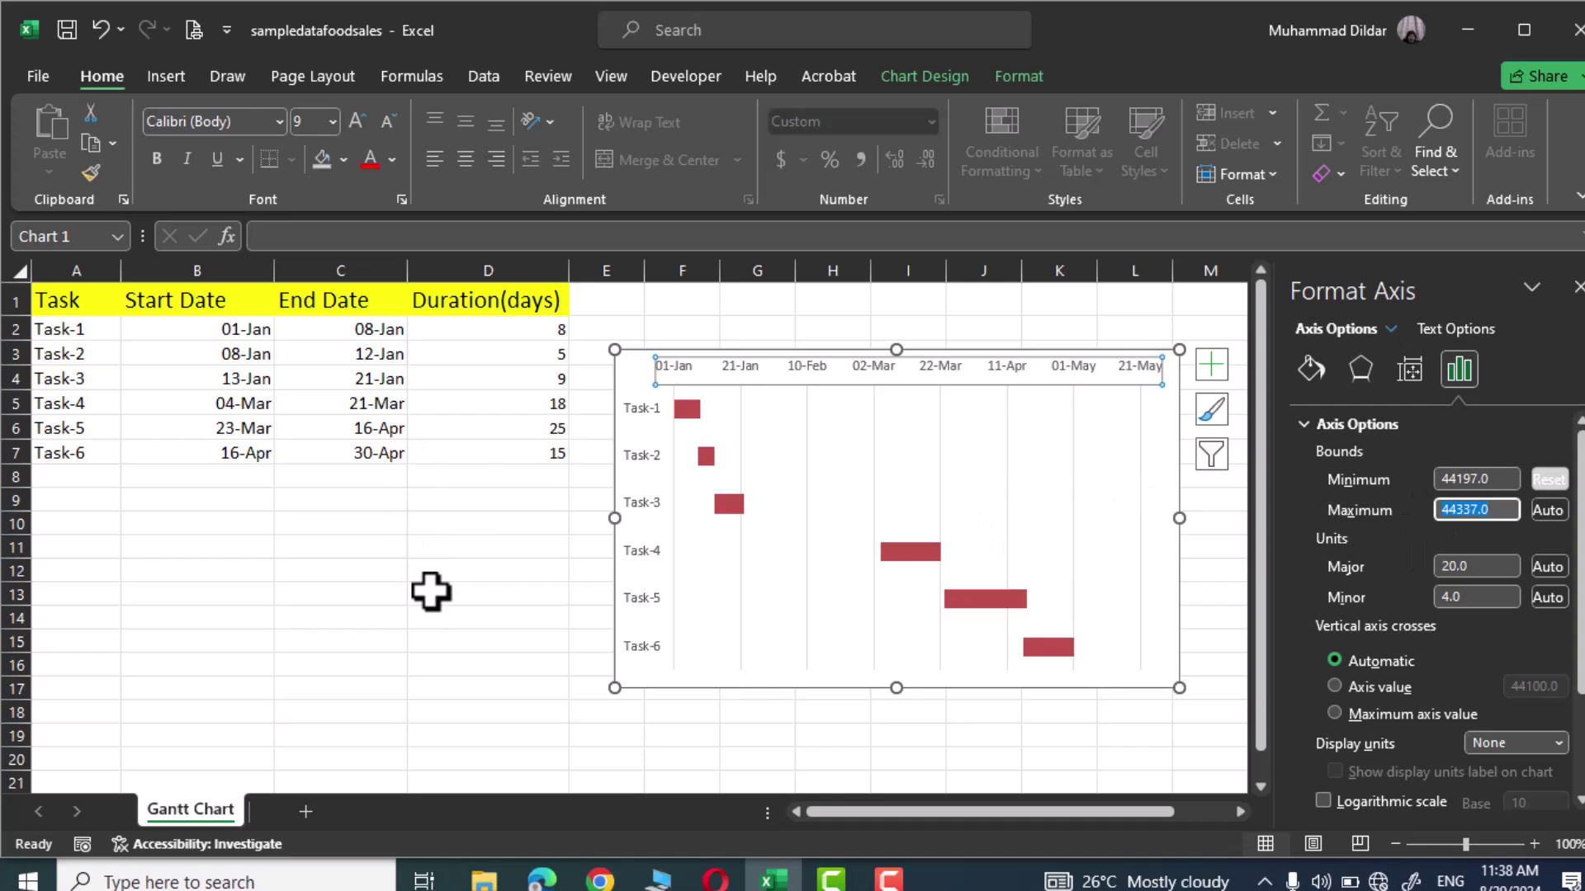
type("30-apr-21")
key("Return")
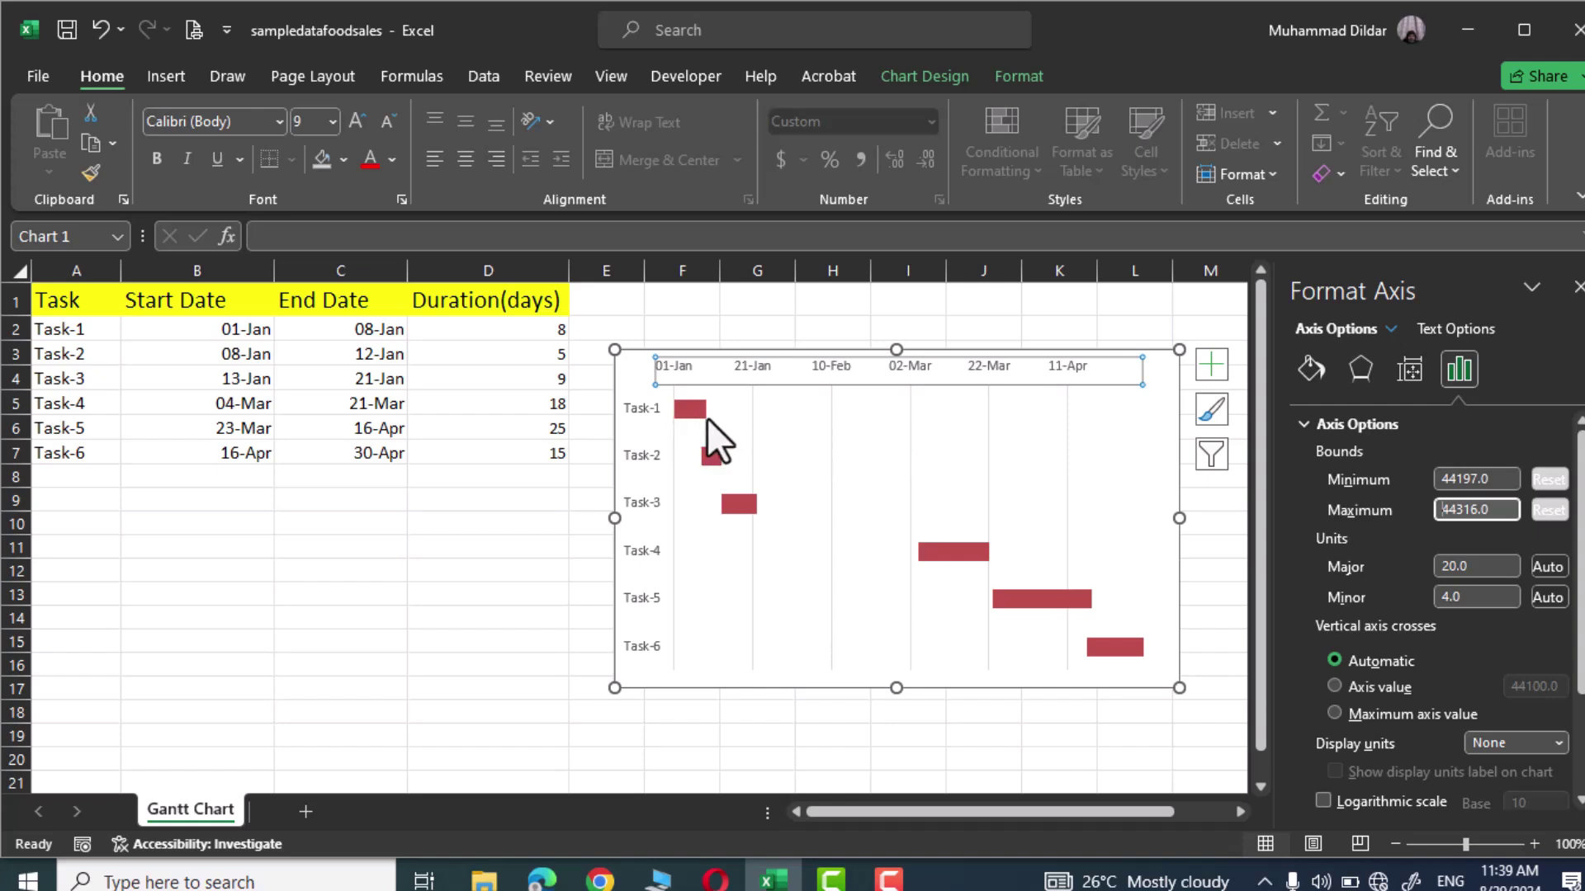
Step: Set the date axis major unit to 7 and minor unit to 1
mouse_move(706, 417)
left_click(1468, 567)
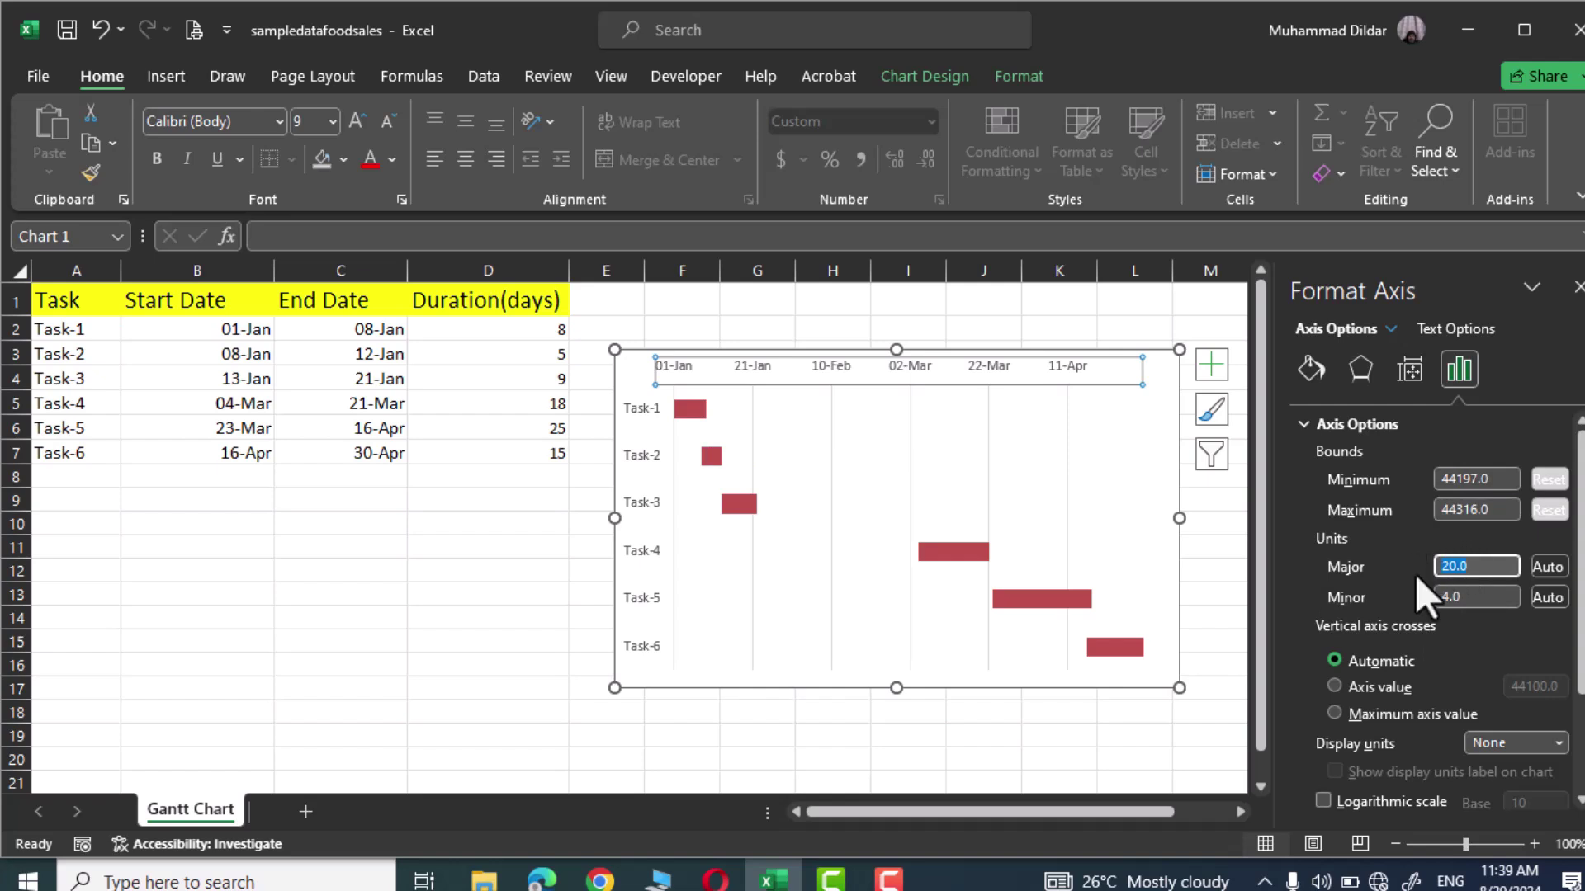
type("7")
key("Tab")
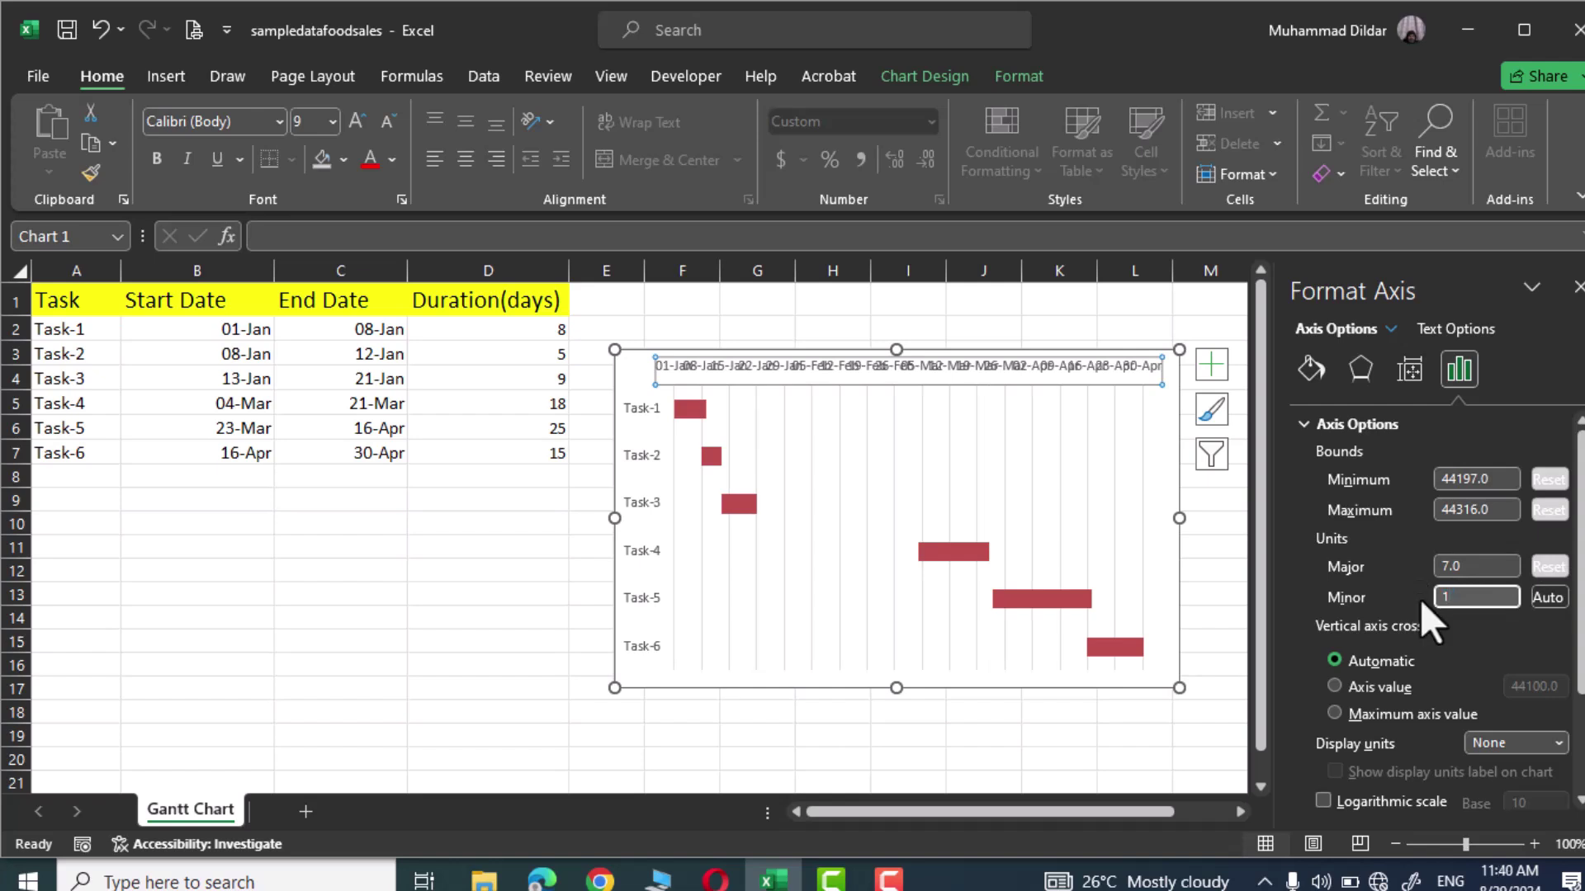
type("1")
key("Return")
Step: Angle the date axis labels counterclockwise
left_click(706, 371)
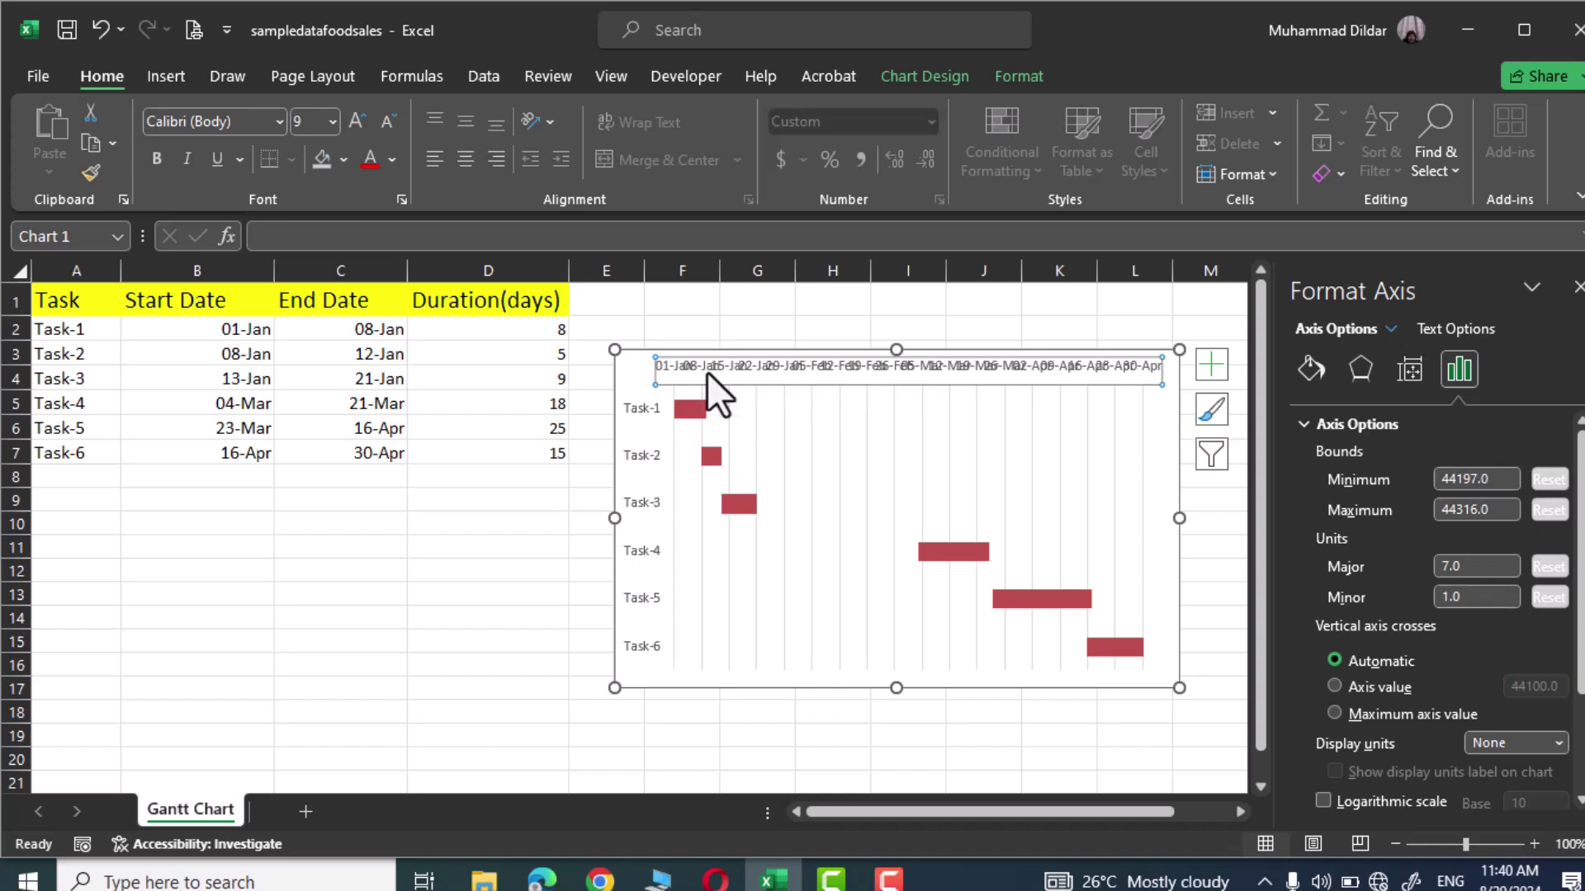
left_click(550, 122)
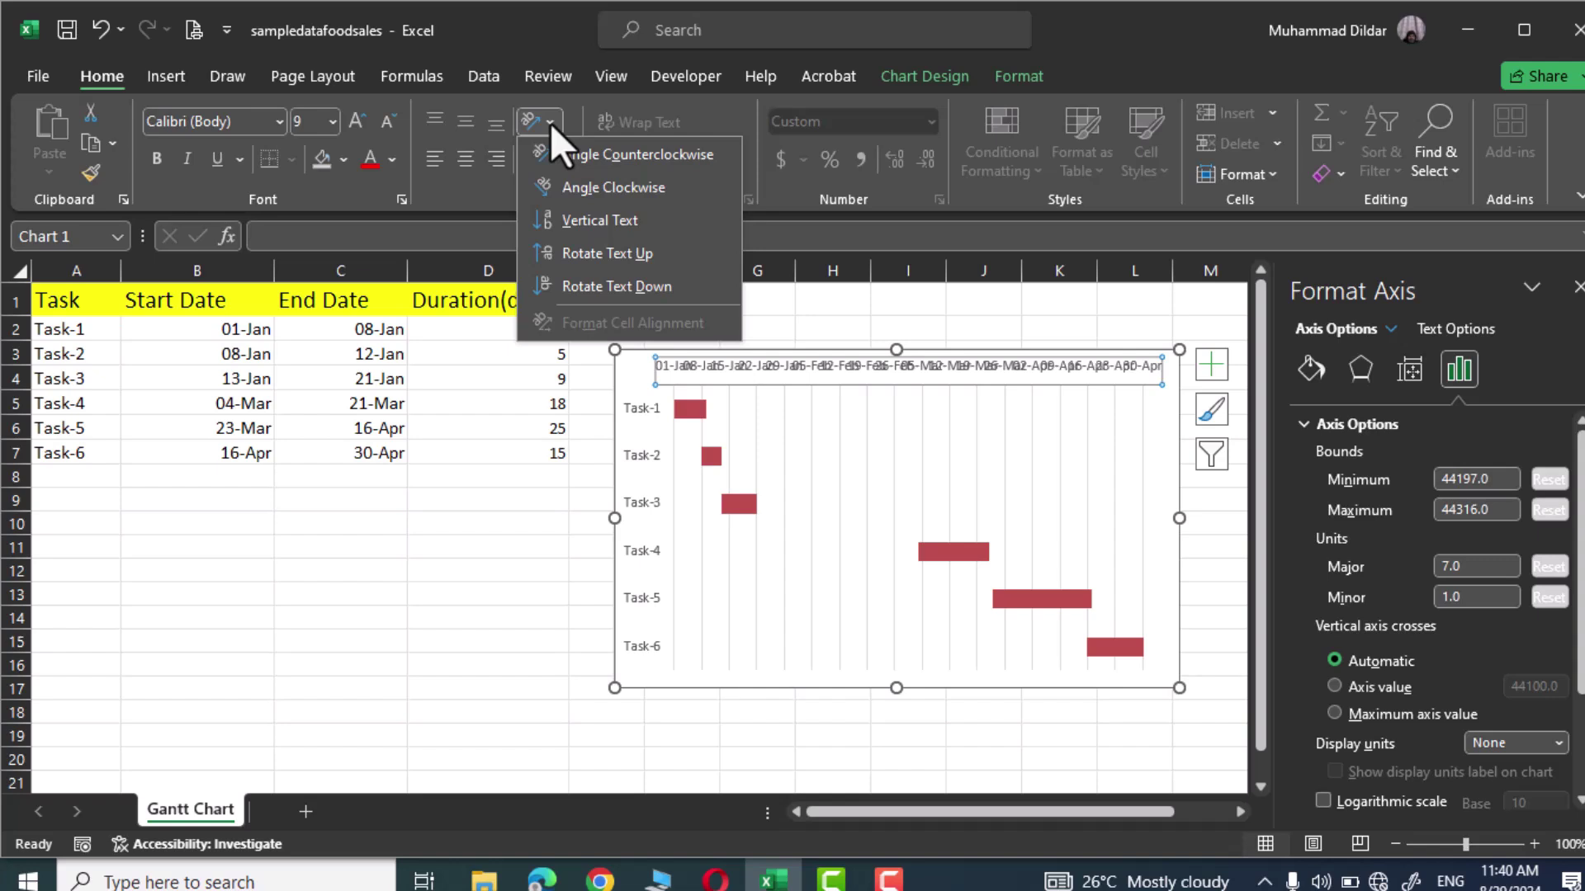
left_click(587, 154)
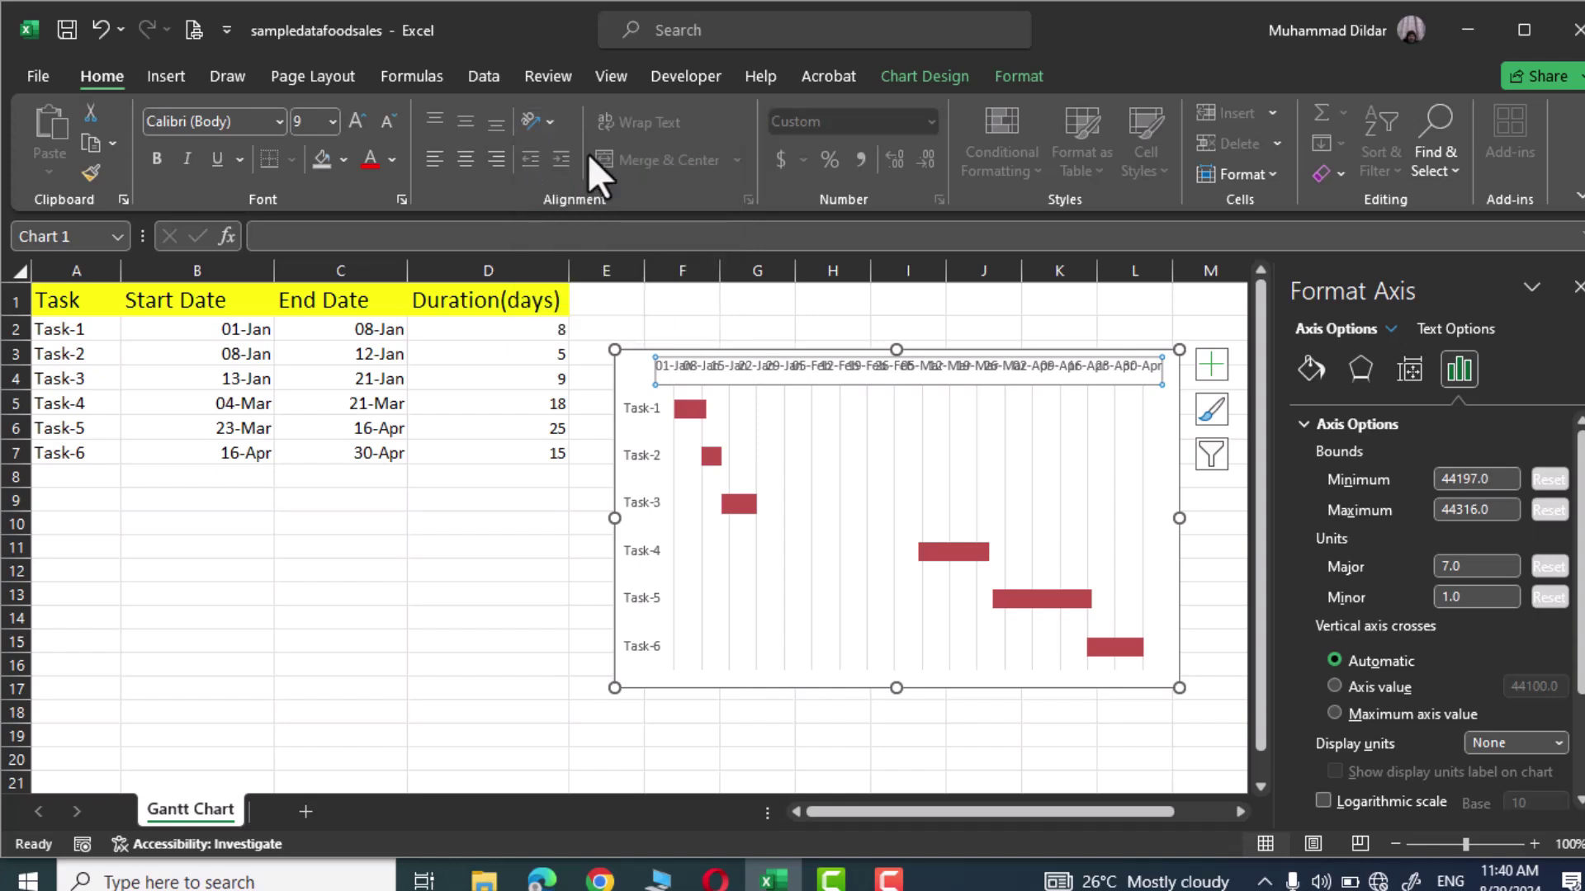
left_click(488, 594)
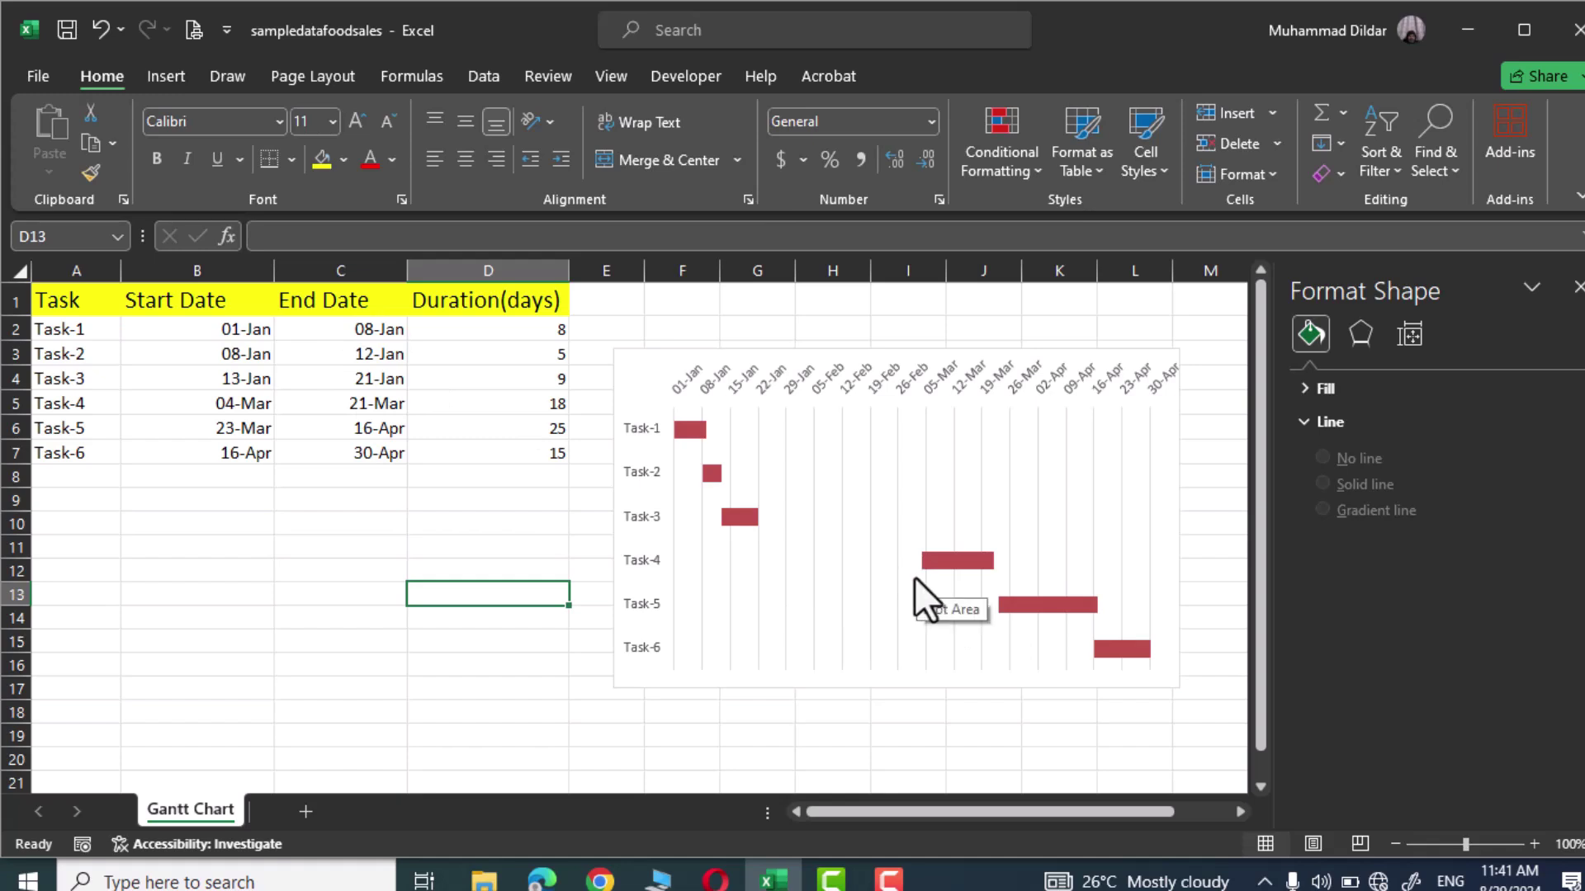
Step: Edit end dates in C2 and C6: Task-1 becomes 20-Jan and Task-5 becomes 10-Apr
double_click(363, 330)
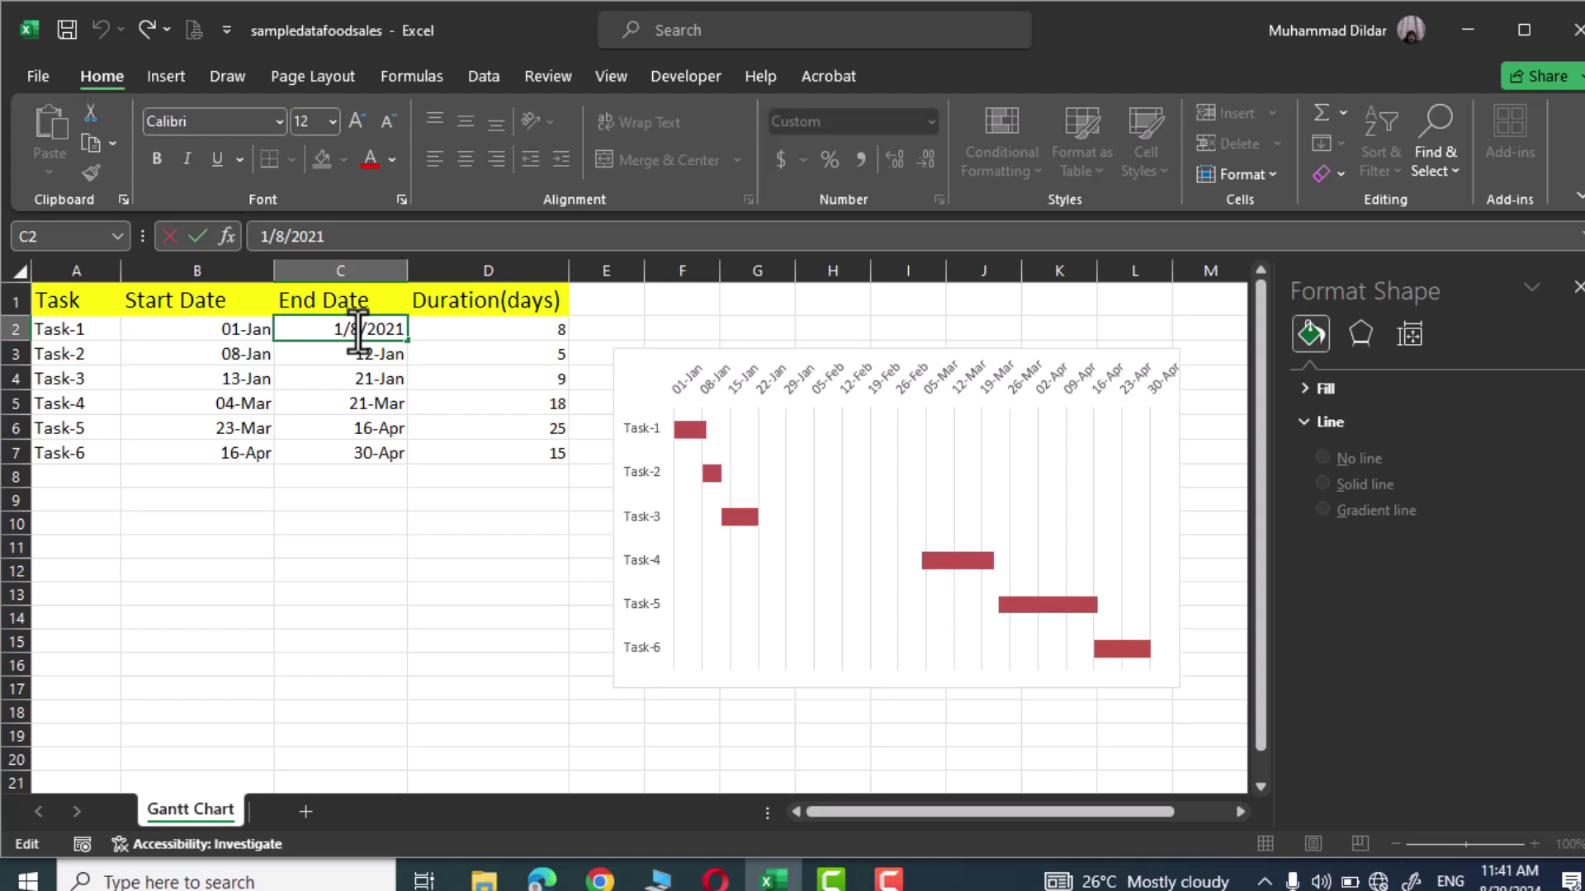
key("BackSpace")
type("20")
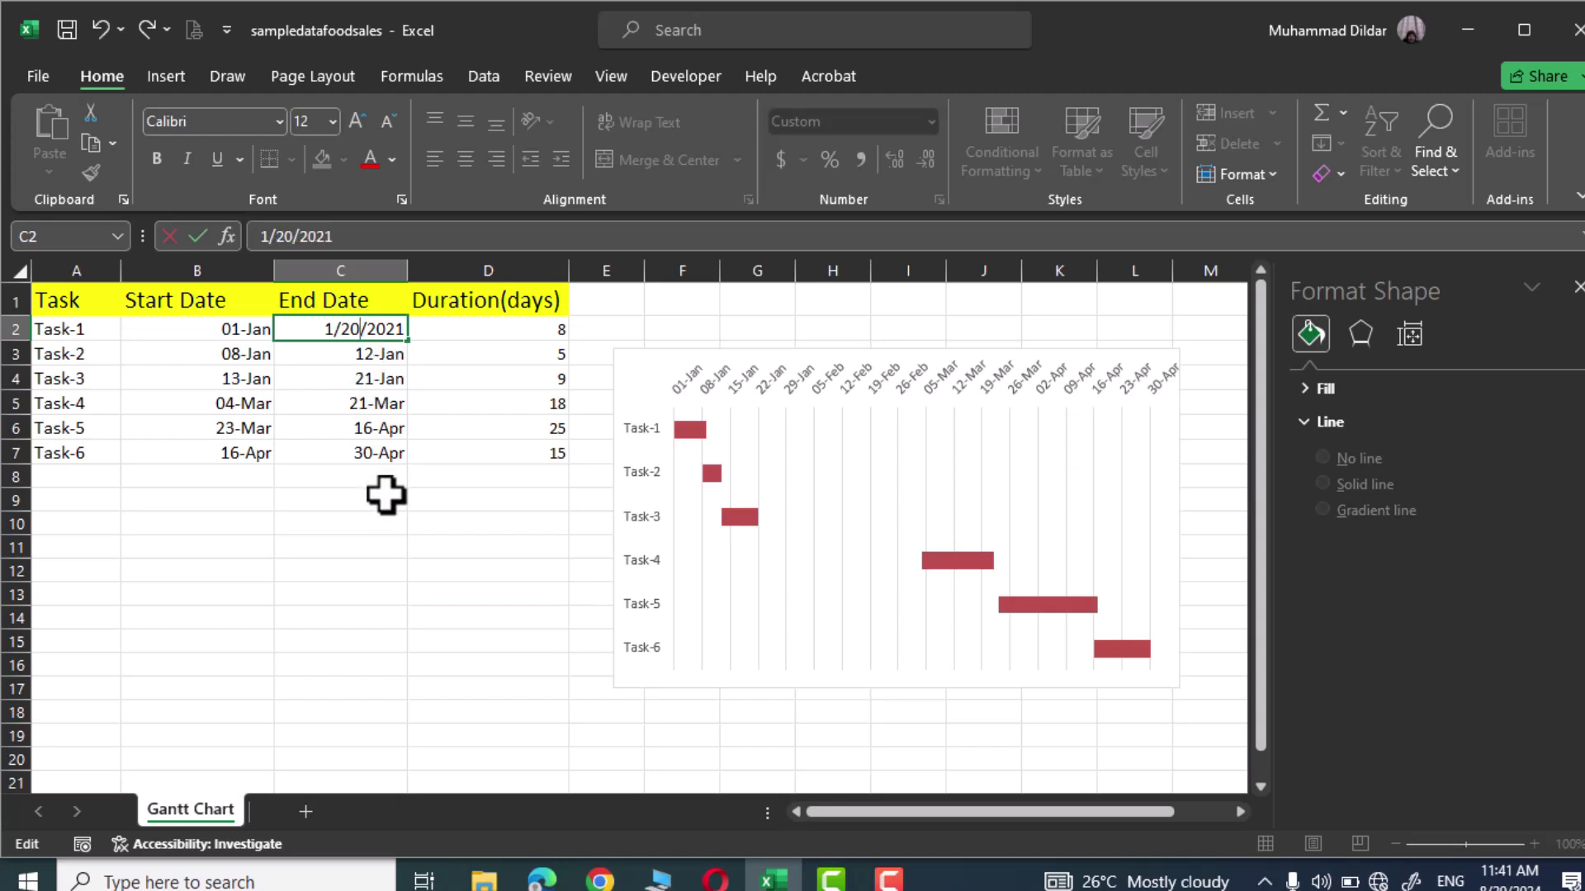
key("Return")
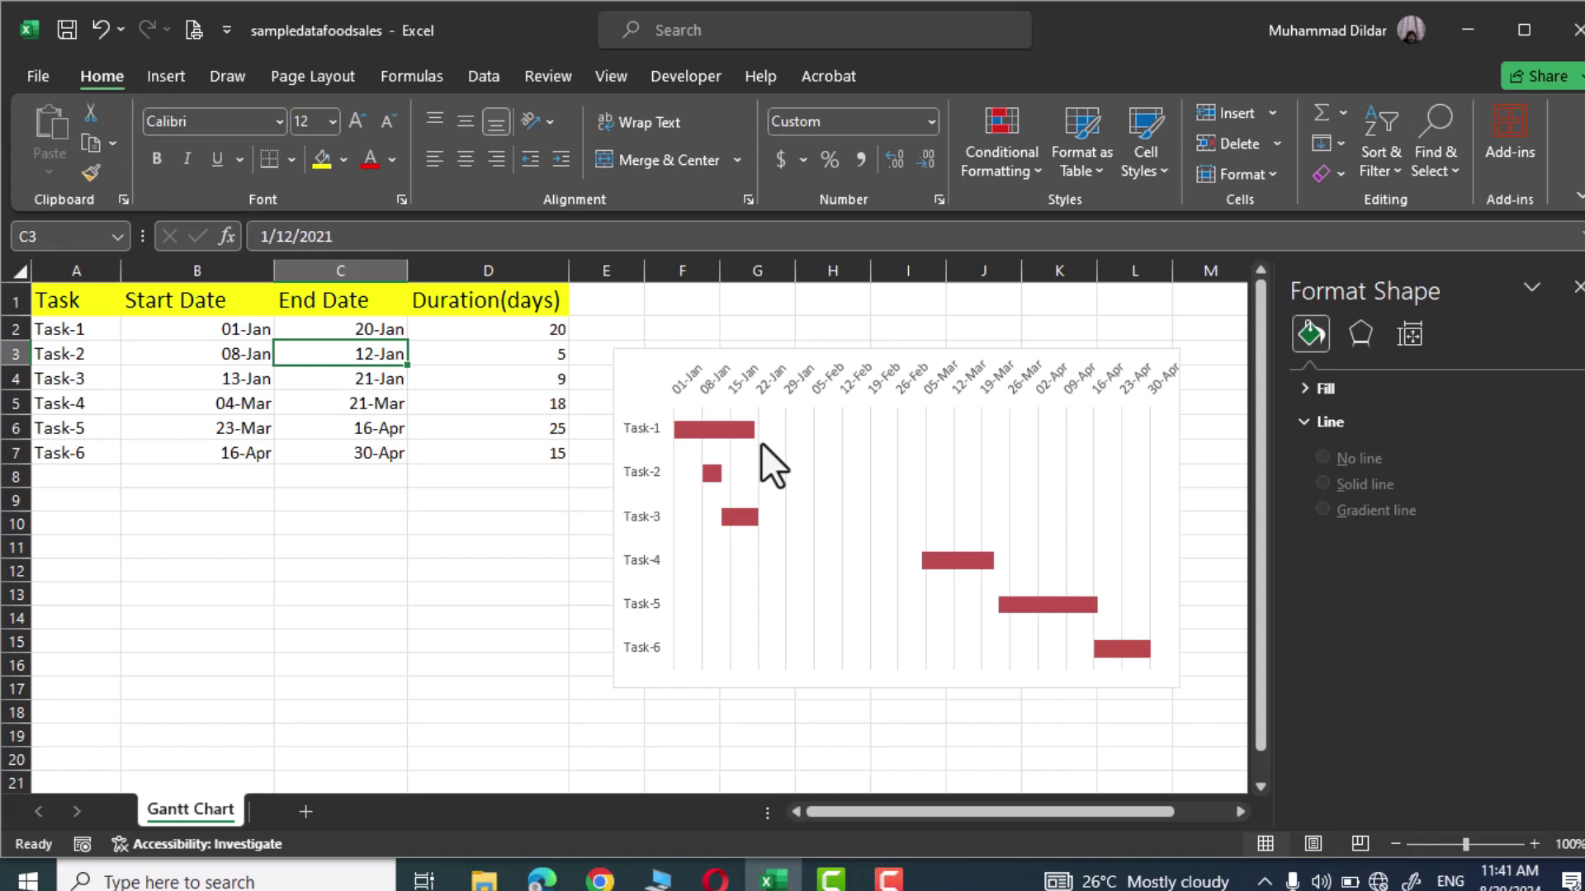
double_click(373, 434)
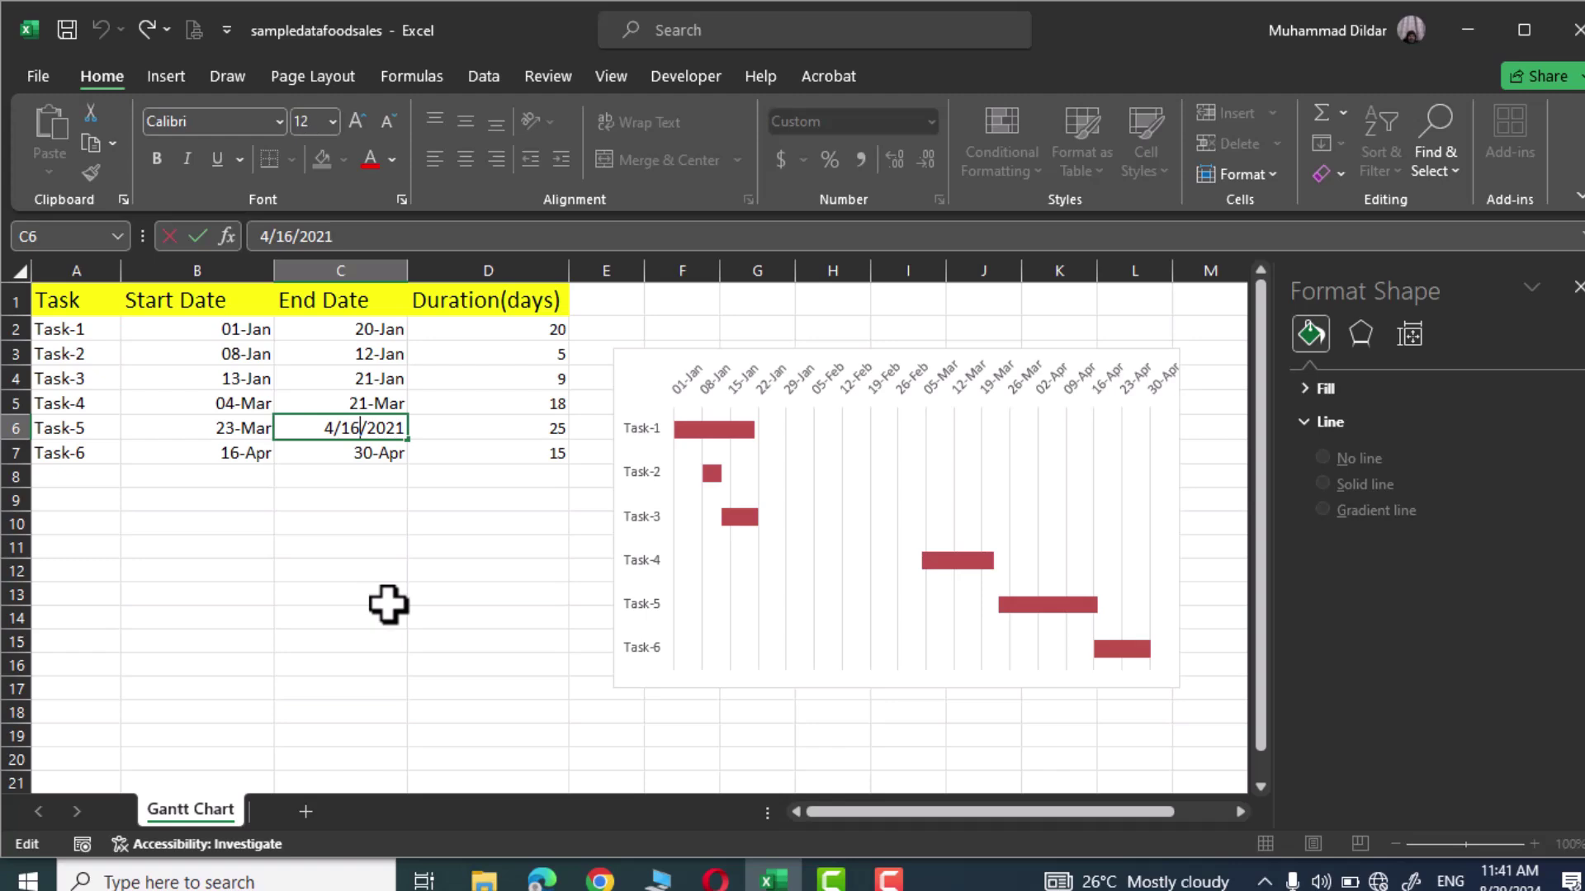
key("BackSpace")
key("BackSpace")
type("10")
key("Return")
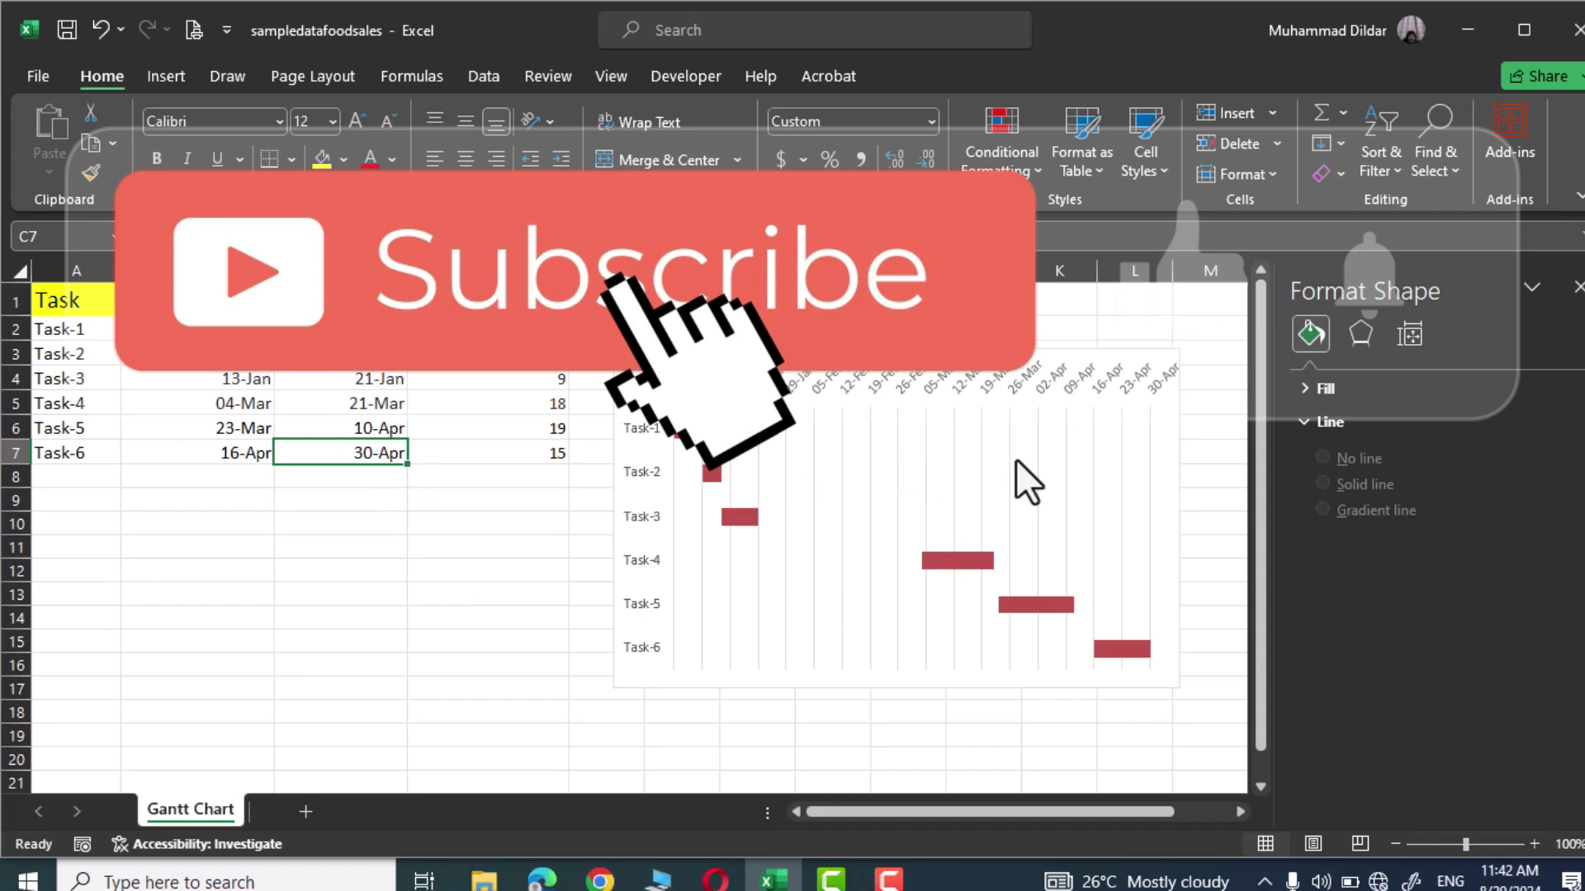
Step: Add data labels showing each duration to the red task bars series
left_click(340, 618)
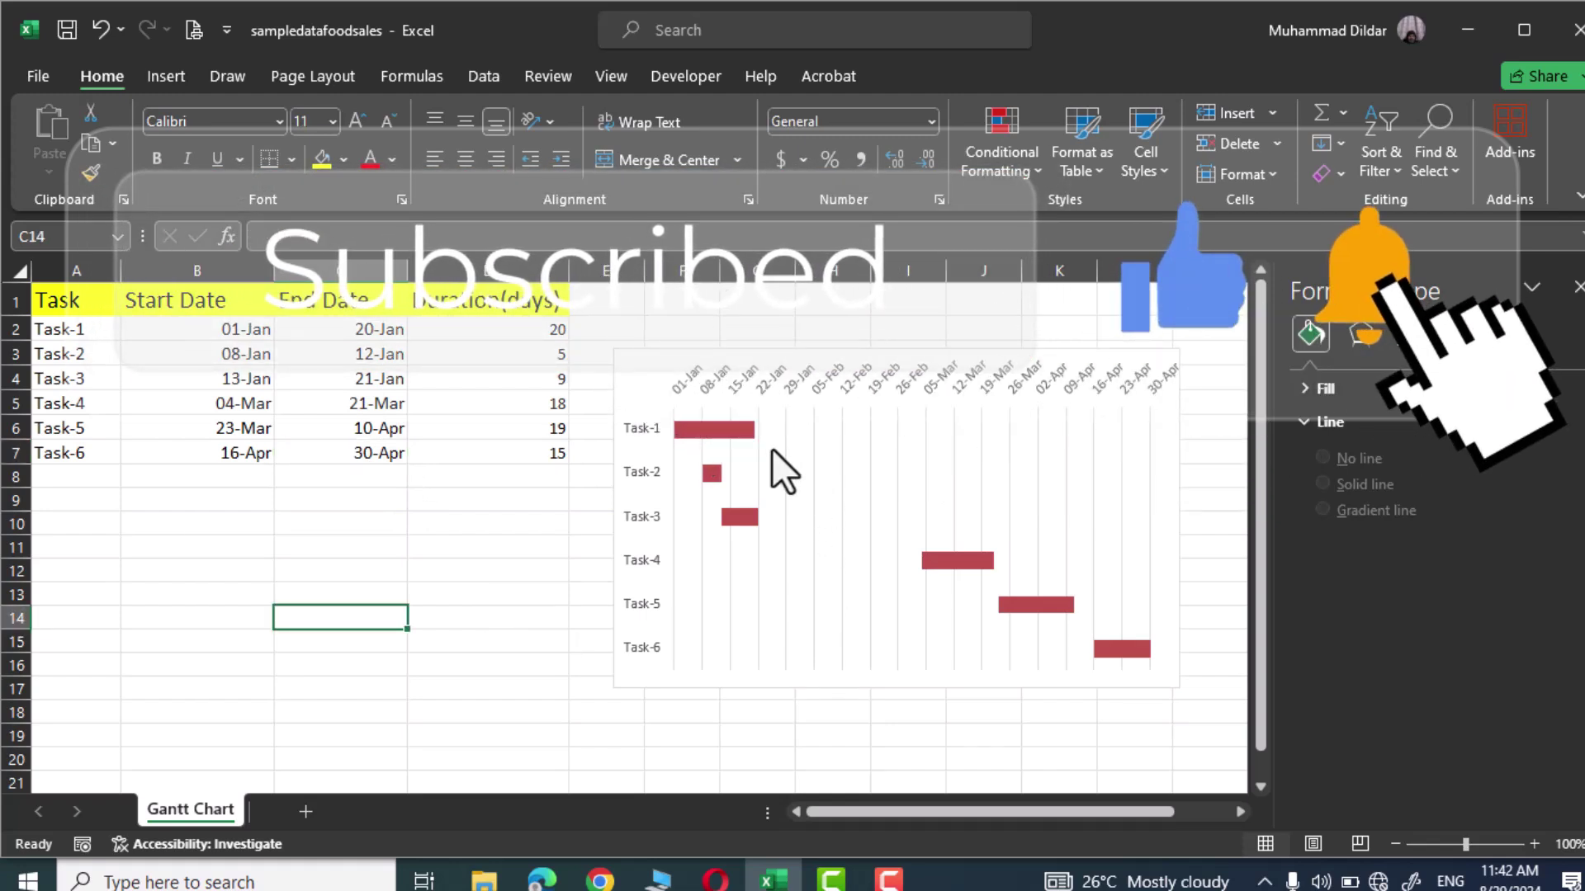
left_click(741, 433)
right_click(740, 434)
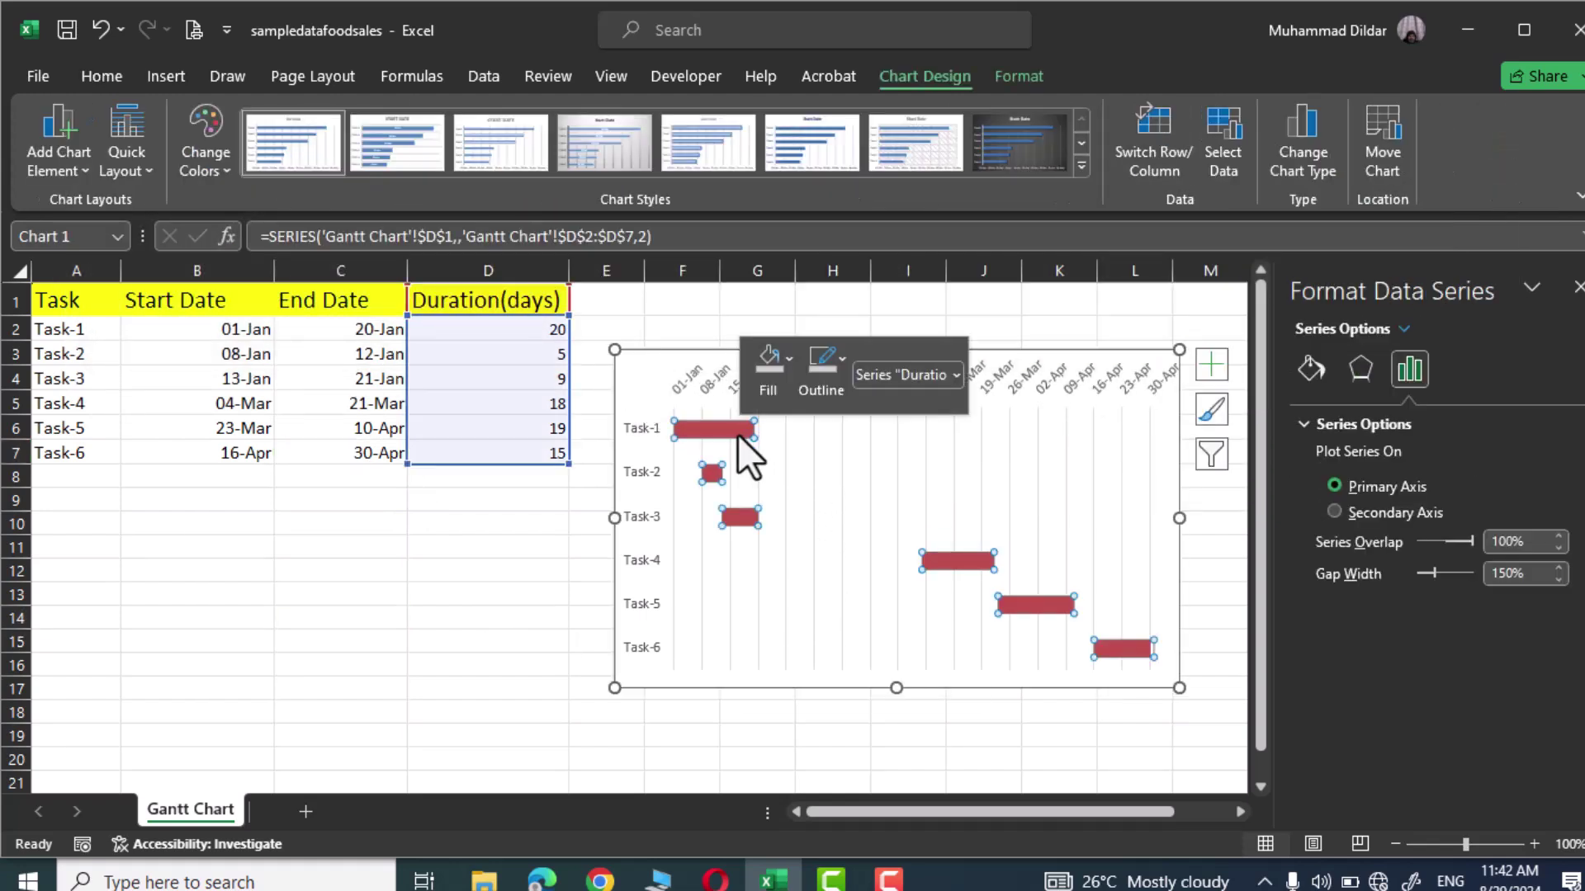
mouse_move(959, 619)
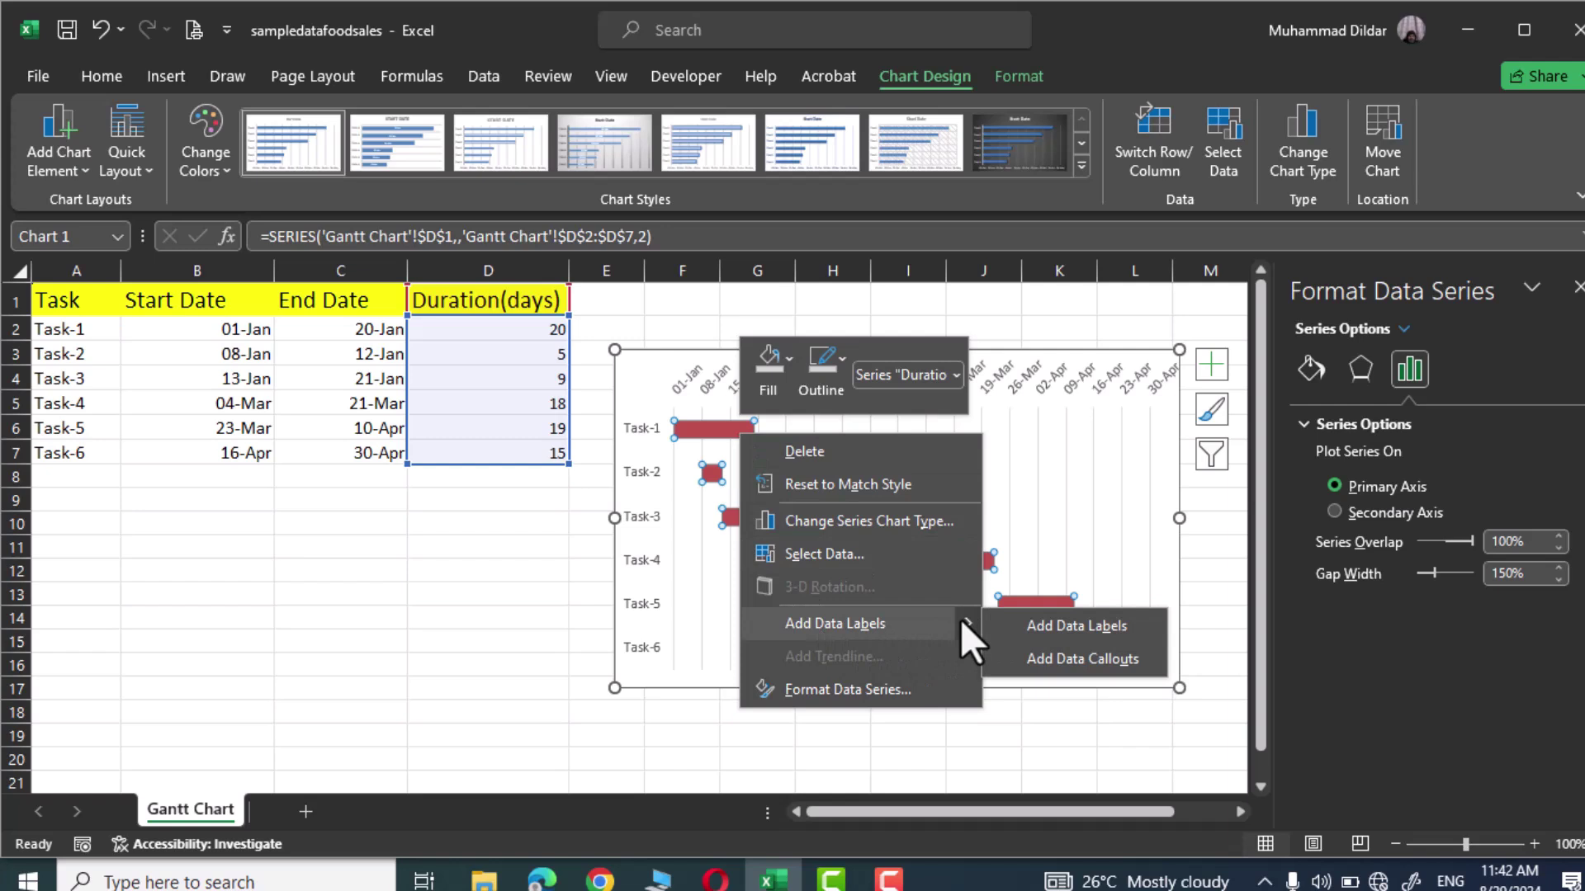
left_click(1067, 631)
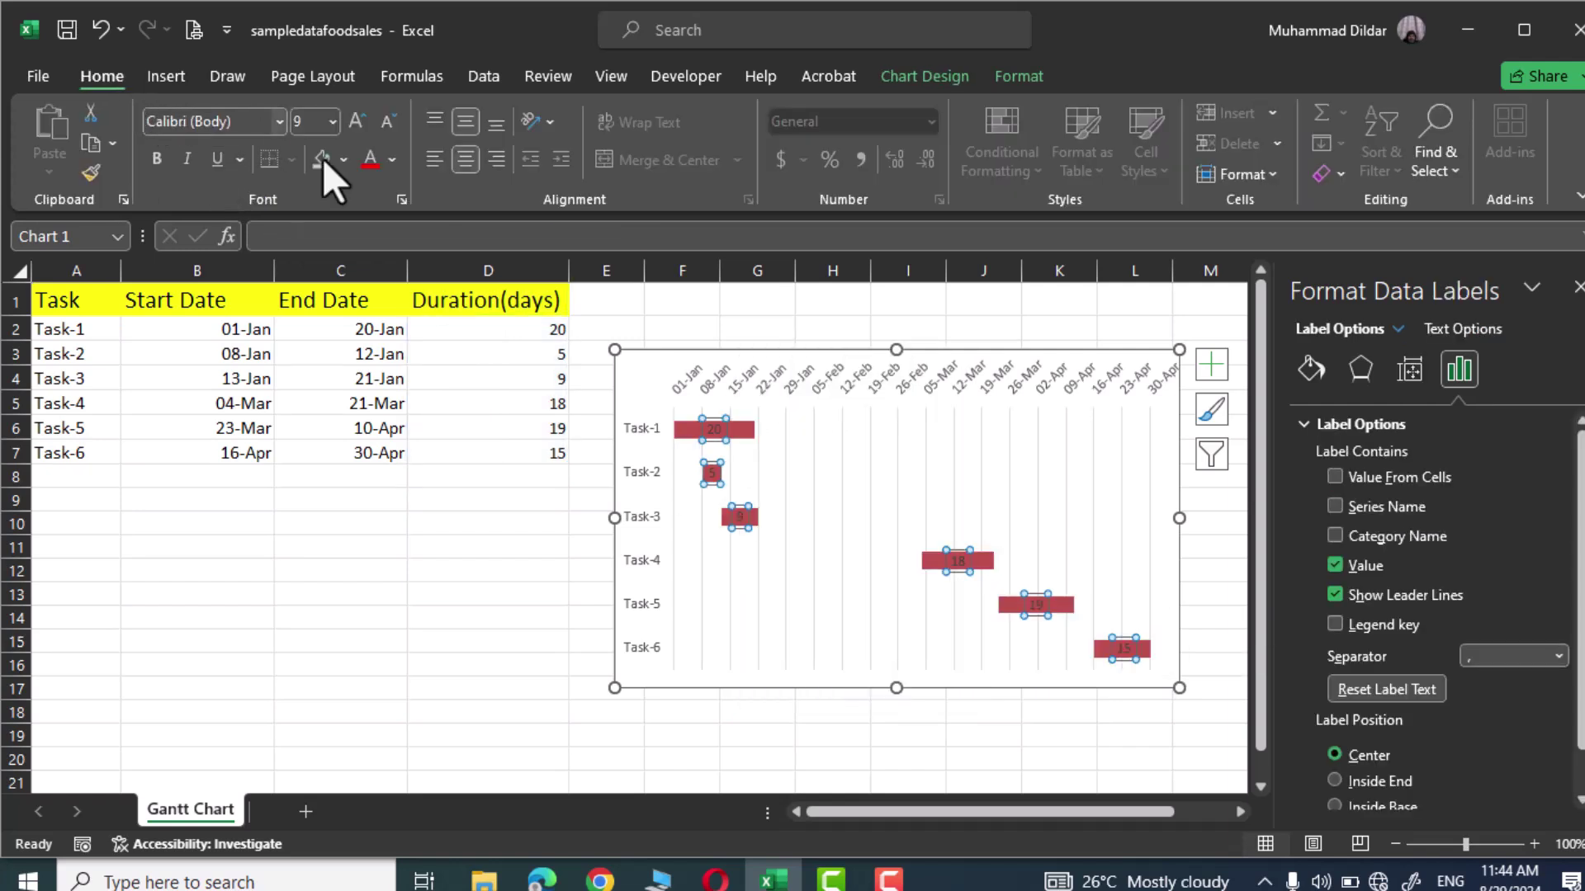
Step: Set the duration labels' font color to white
left_click(391, 158)
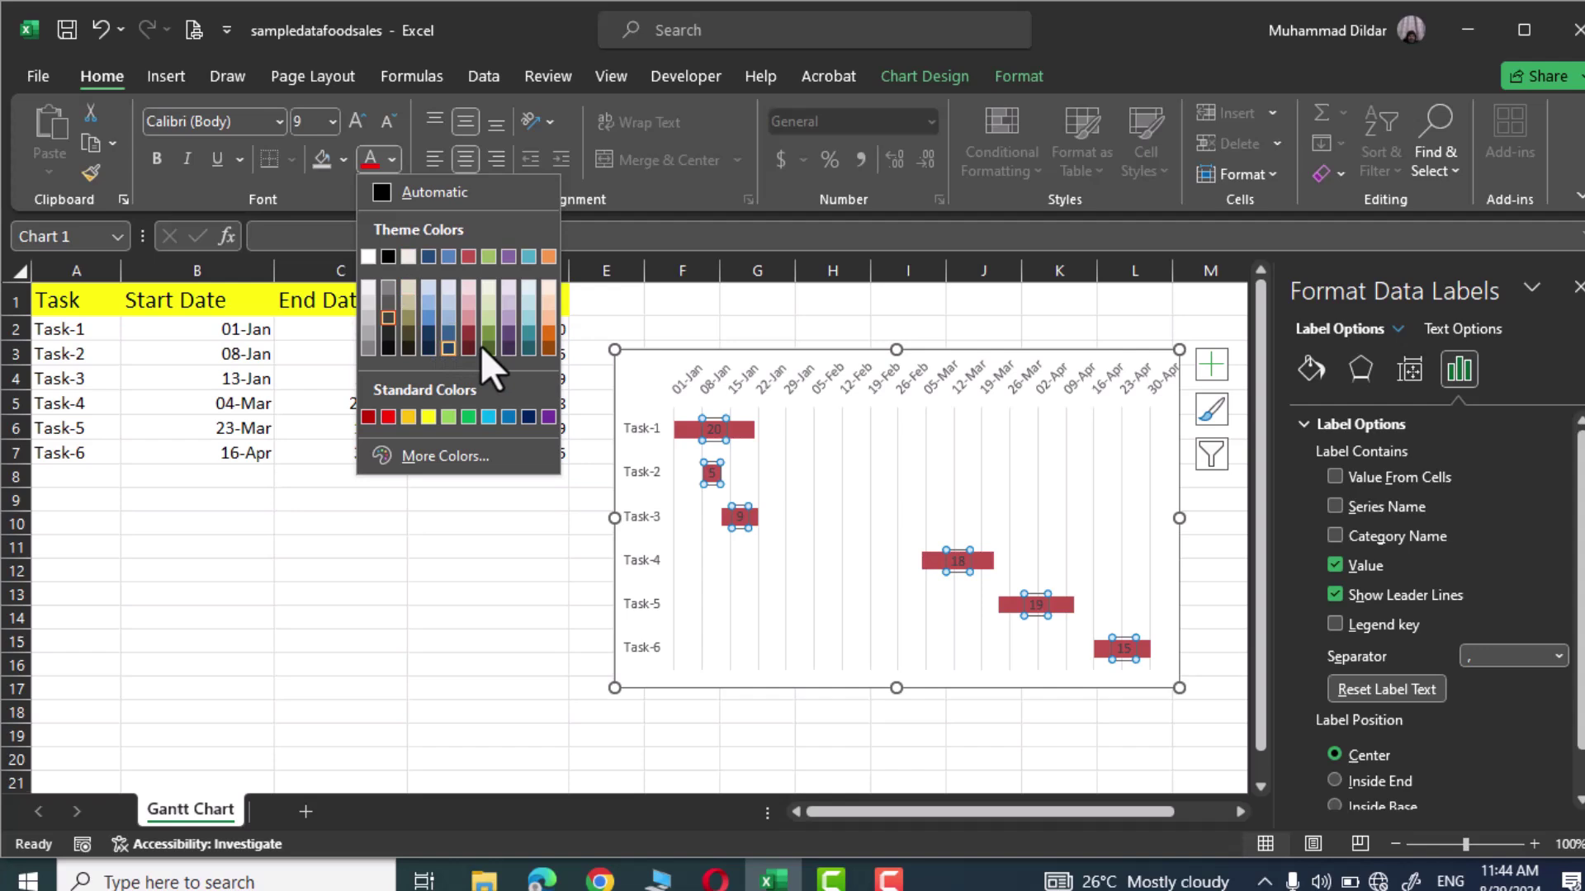
left_click(370, 291)
left_click(417, 569)
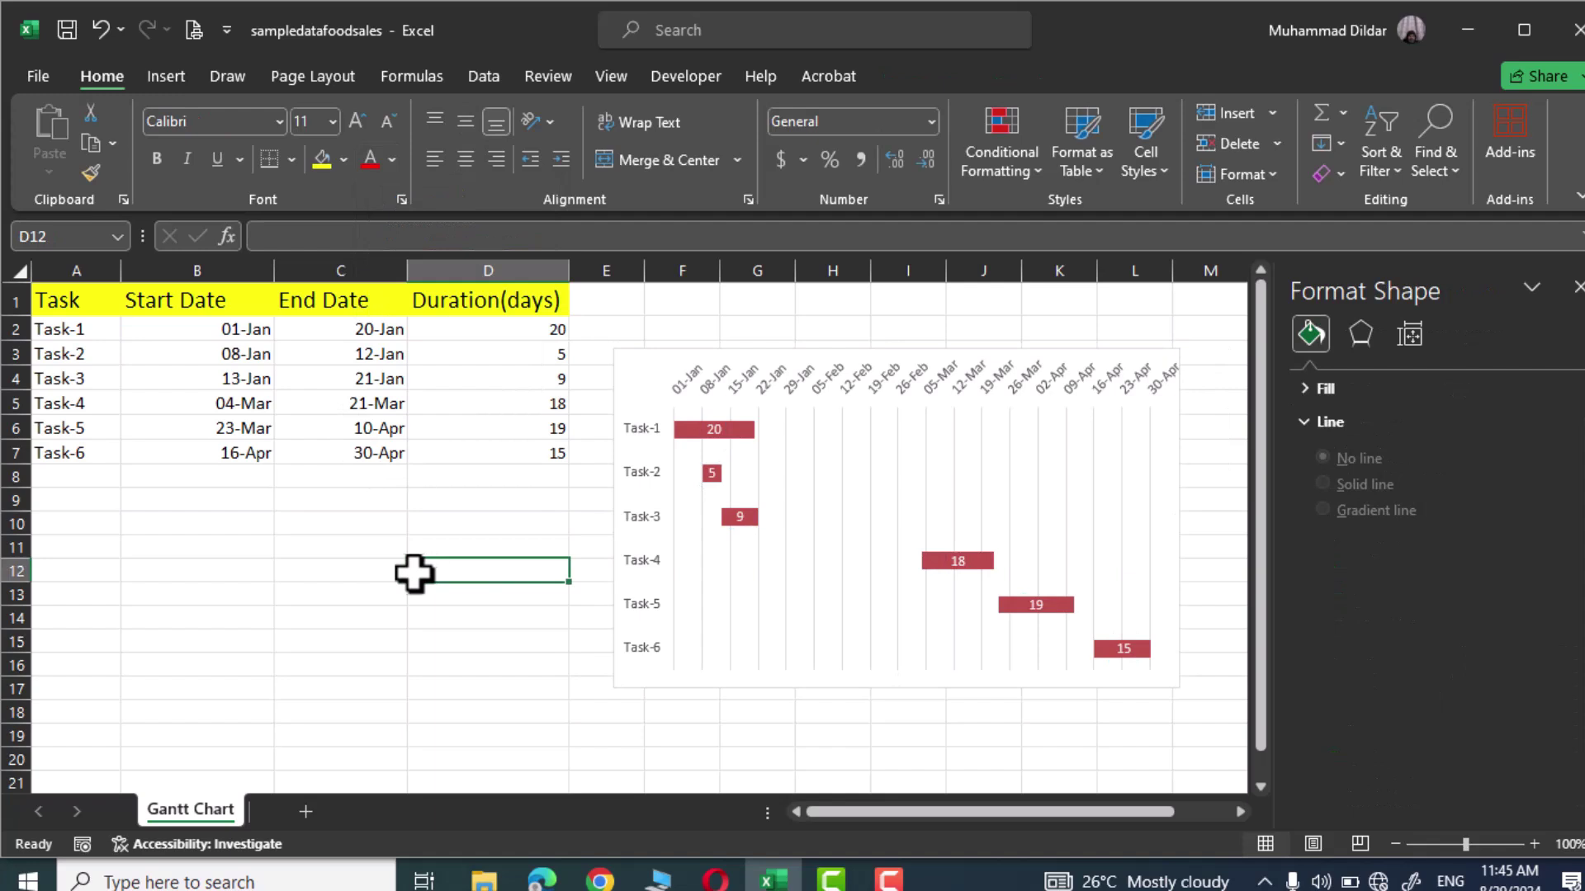
left_click(799, 476)
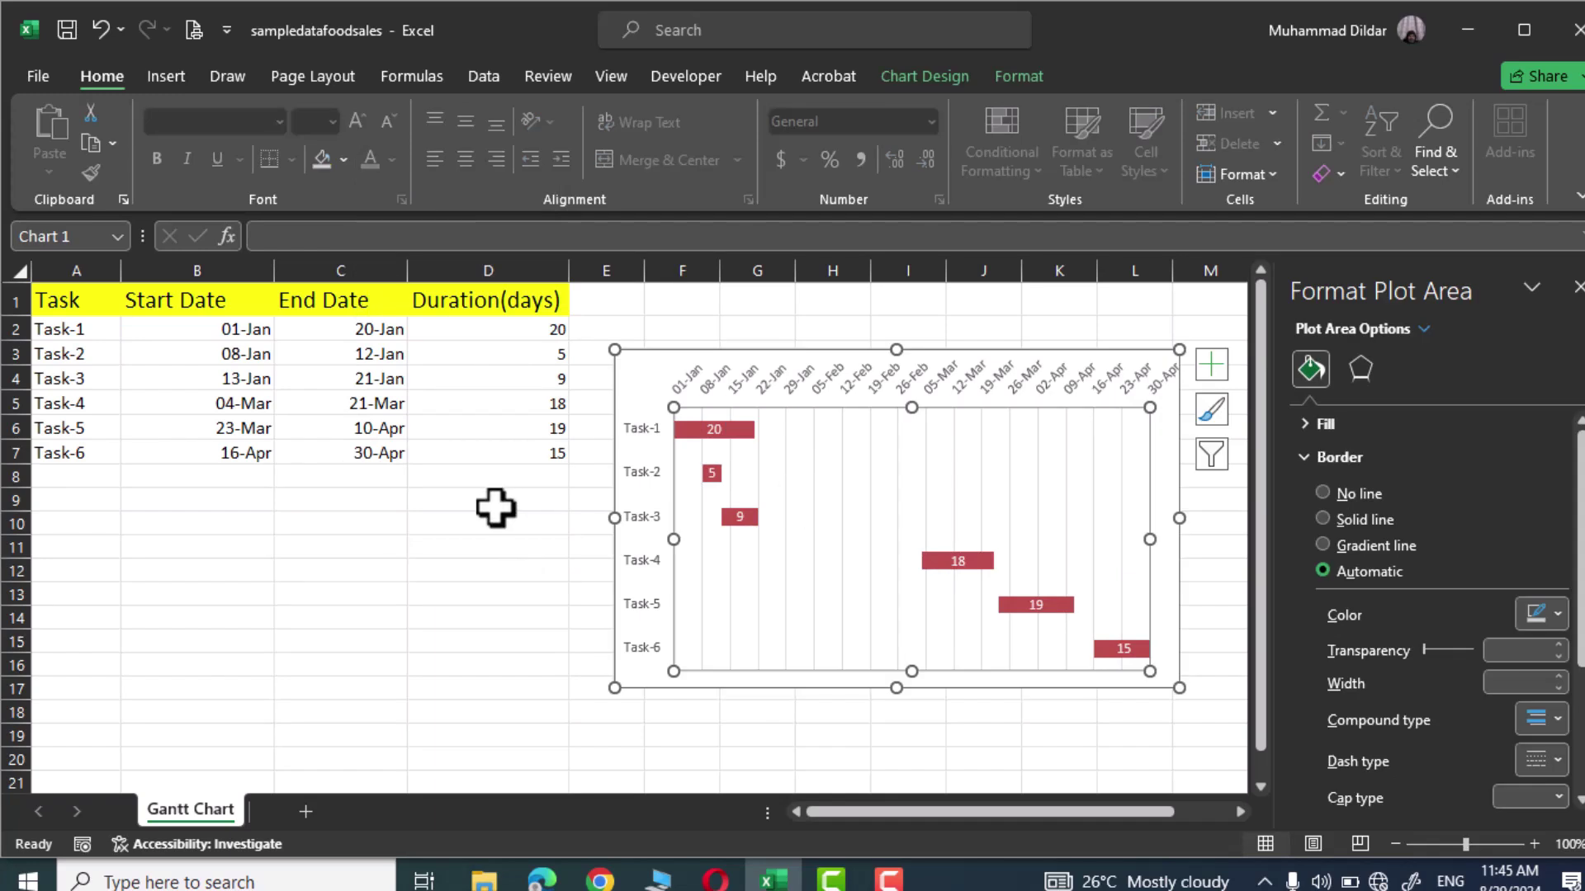